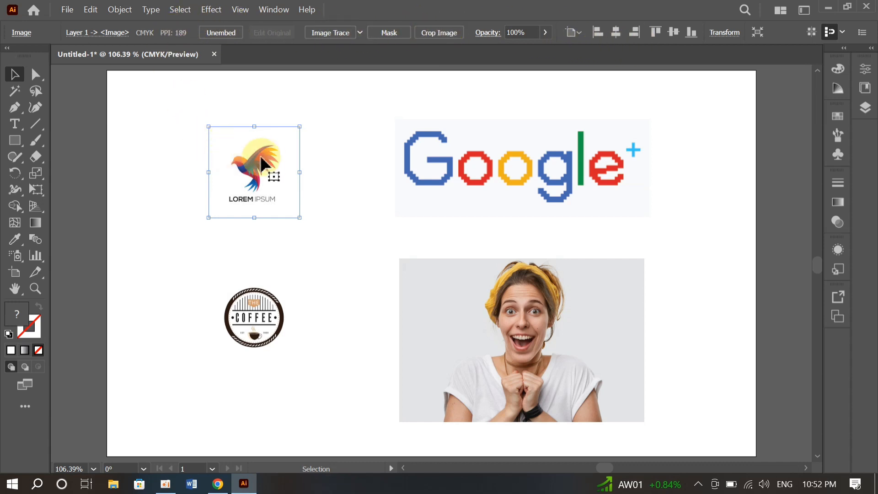
click(138, 148)
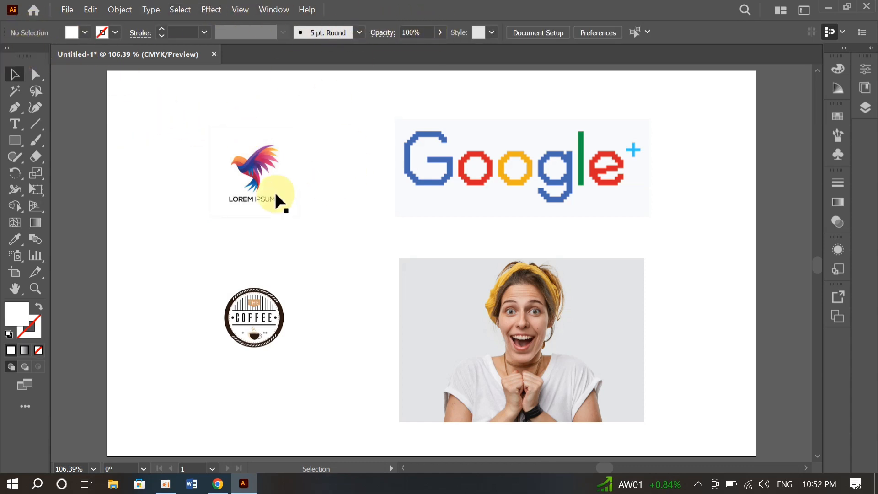
click(254, 213)
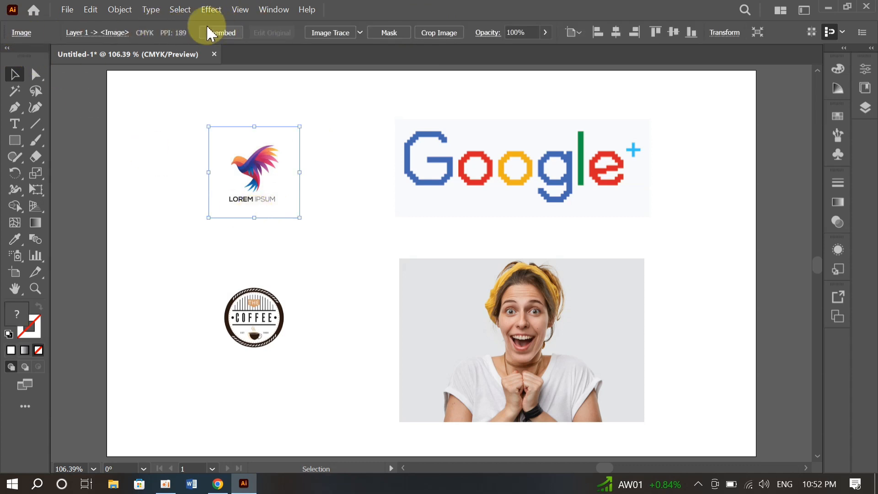
click(359, 33)
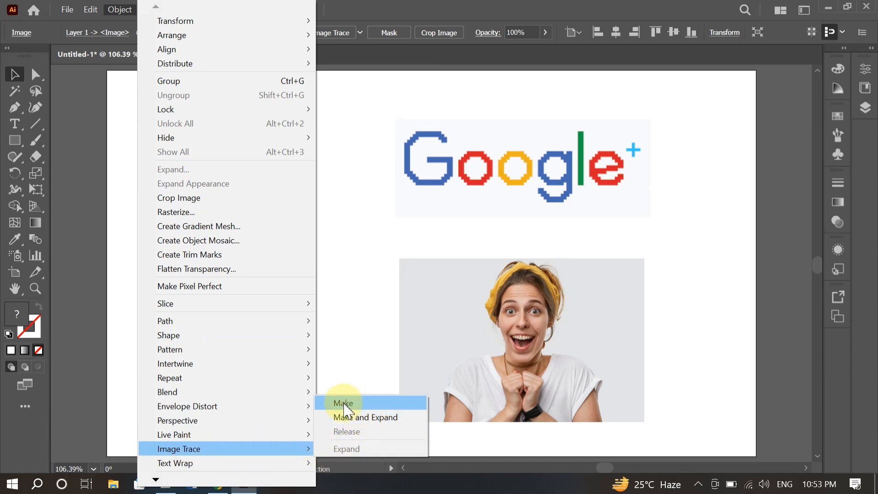
click(353, 361)
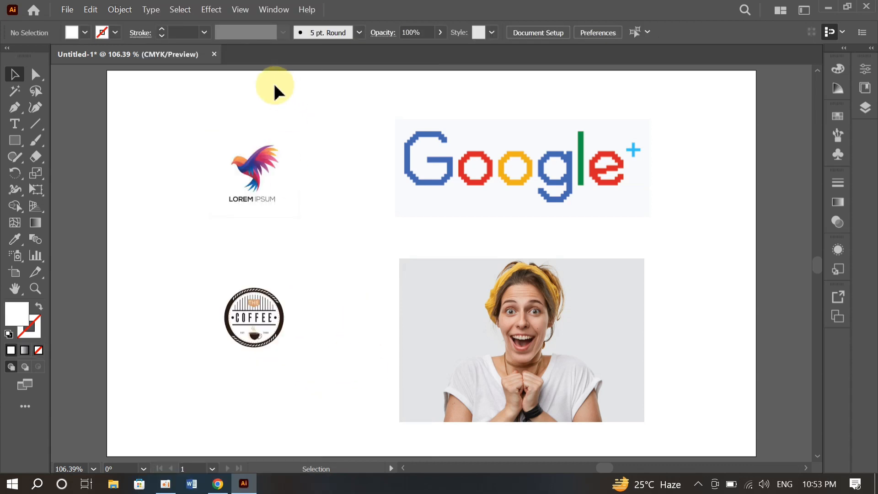
Trace the bird logo image with the 16 Colors Image Trace preset
click(225, 135)
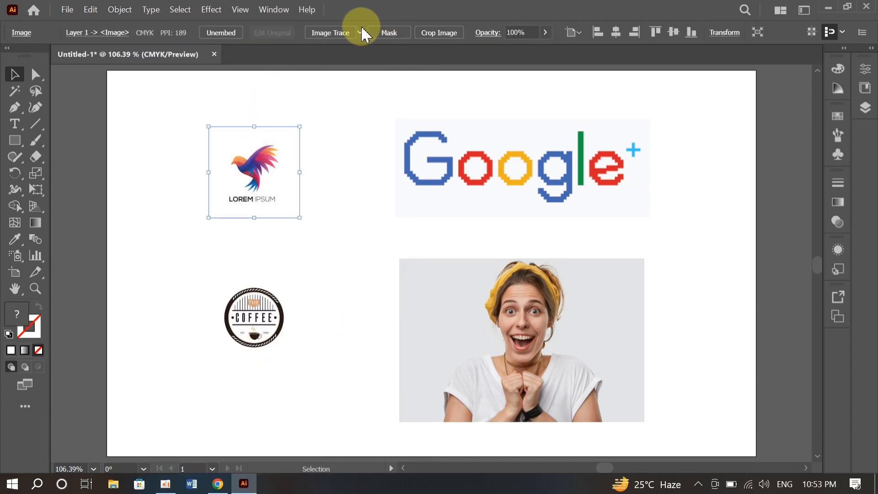
click(361, 33)
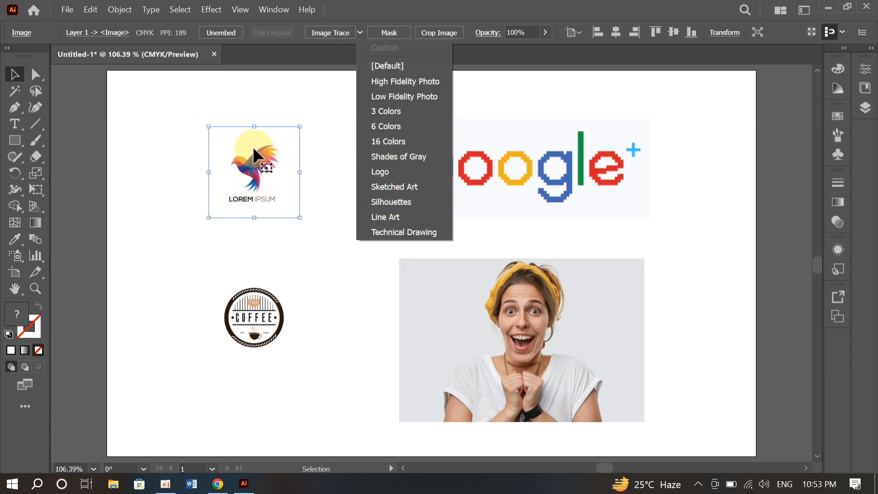
click(388, 141)
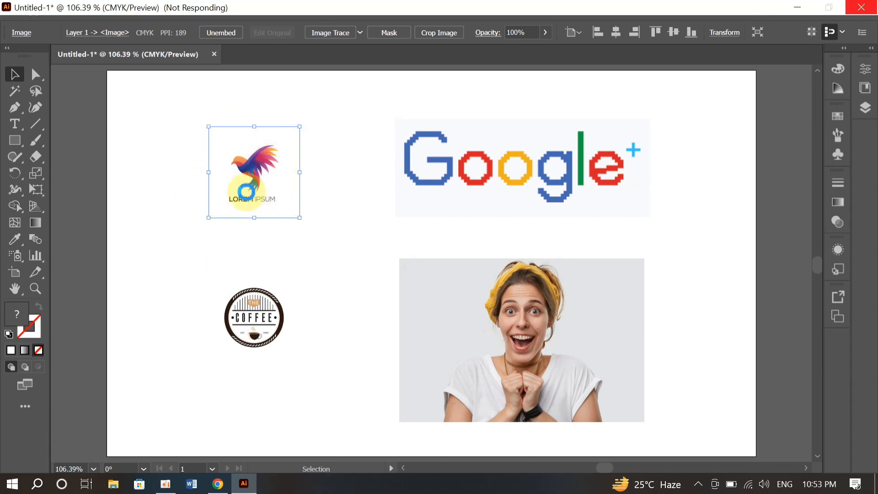
click(357, 206)
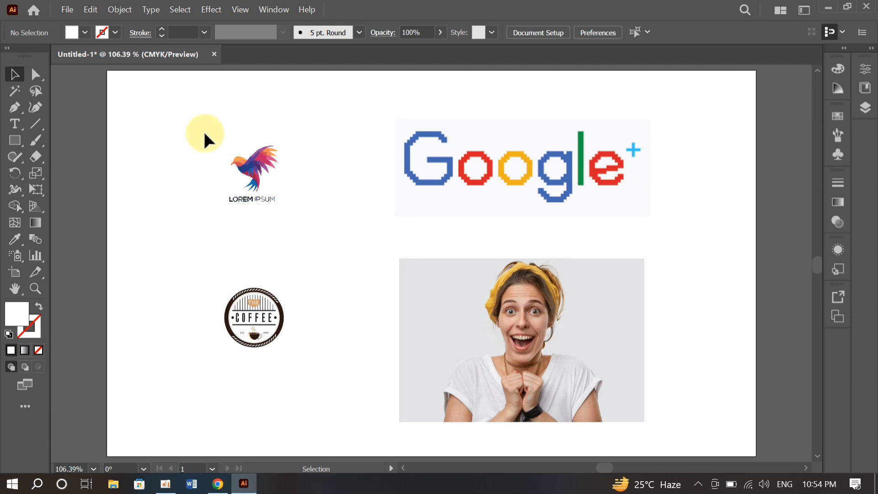
Examine the traced bird logo up close at 300% and check which tracing preset is applied to it
key(ctrl+plus)
key(ctrl+plus)
key(ctrl+plus)
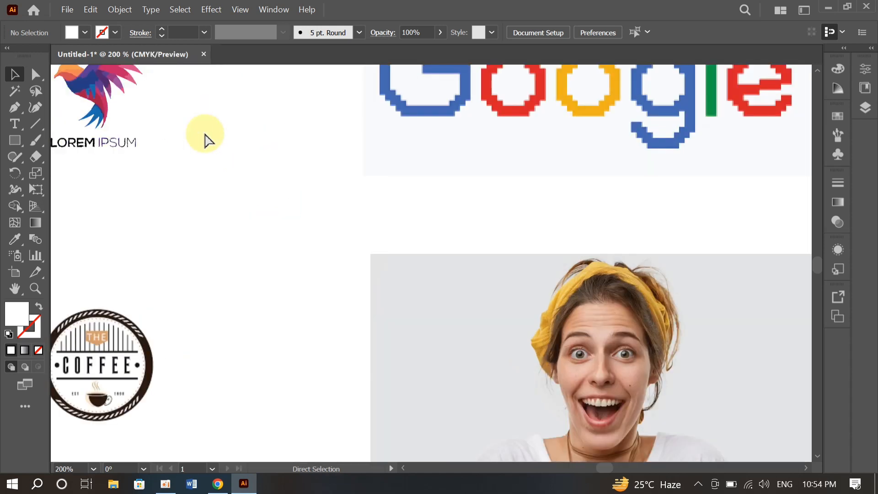
scroll(205, 140, left, 3)
scroll(204, 140, up, 6)
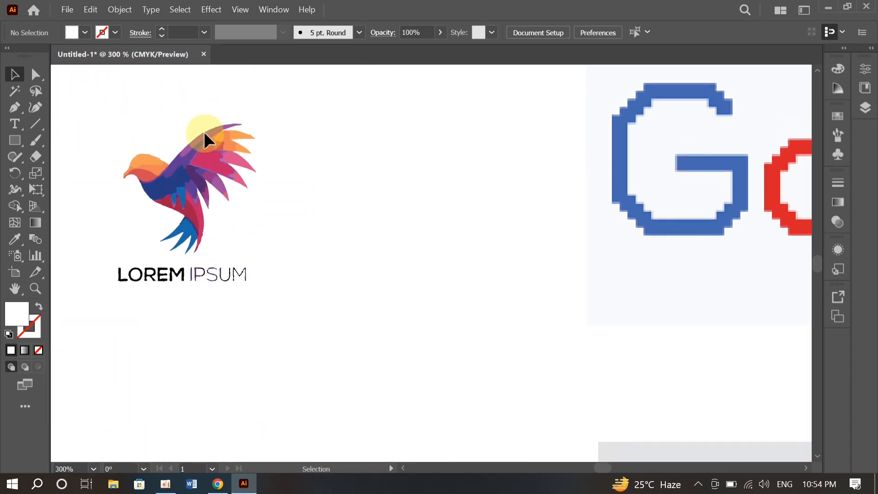
scroll(319, 280, down, 1)
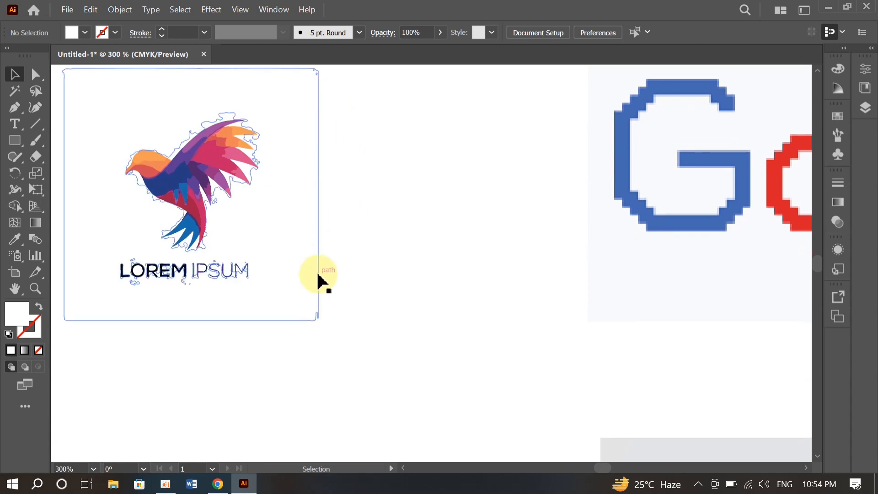
scroll(320, 280, left, 2)
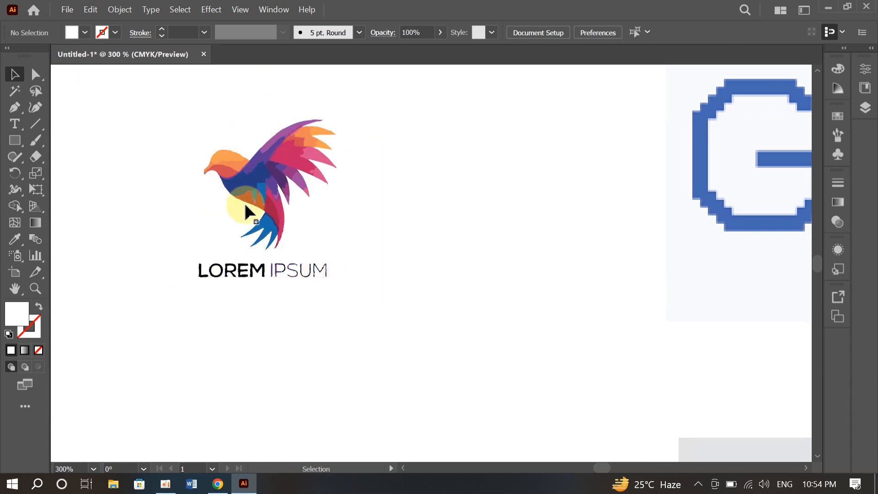
click(262, 168)
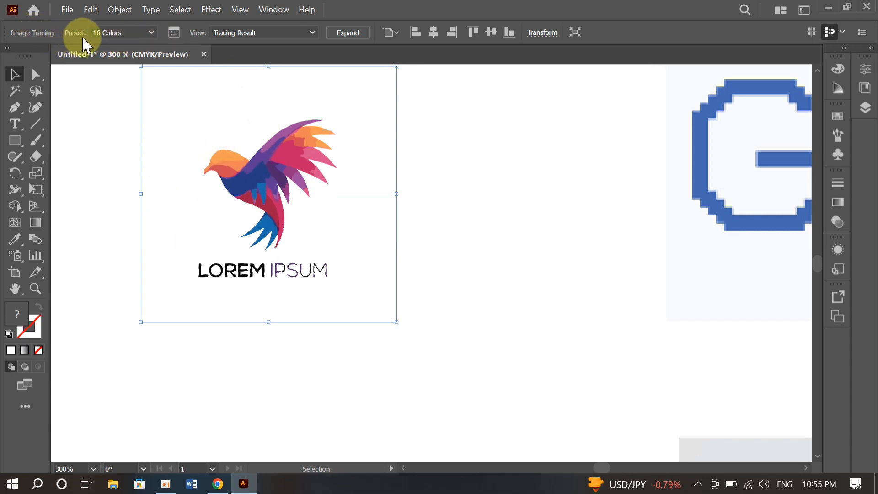
click(154, 33)
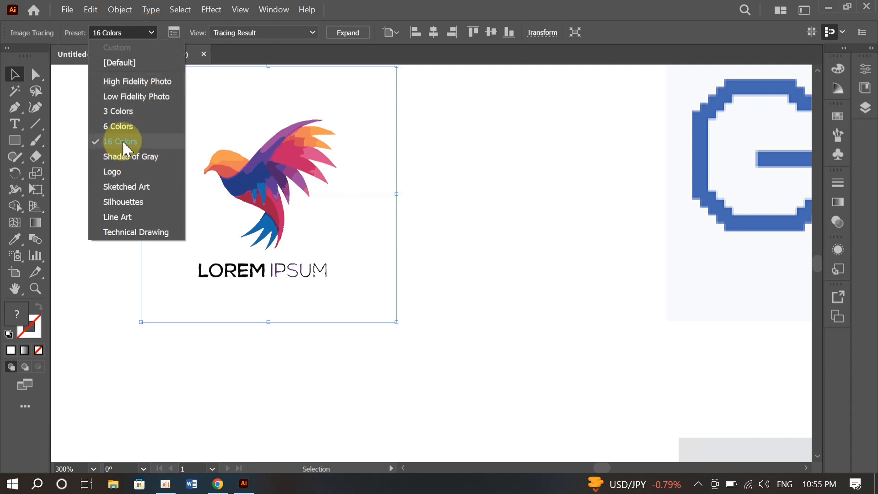
click(310, 35)
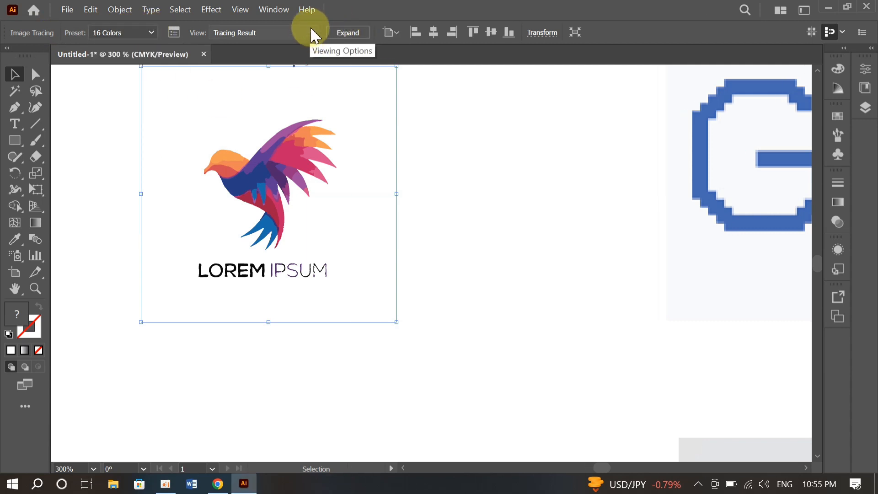
Compare the tracing views of the bird logo: Tracing Result with Outlines, Outlines, Outlines with Source Image, and Source Image
click(311, 34)
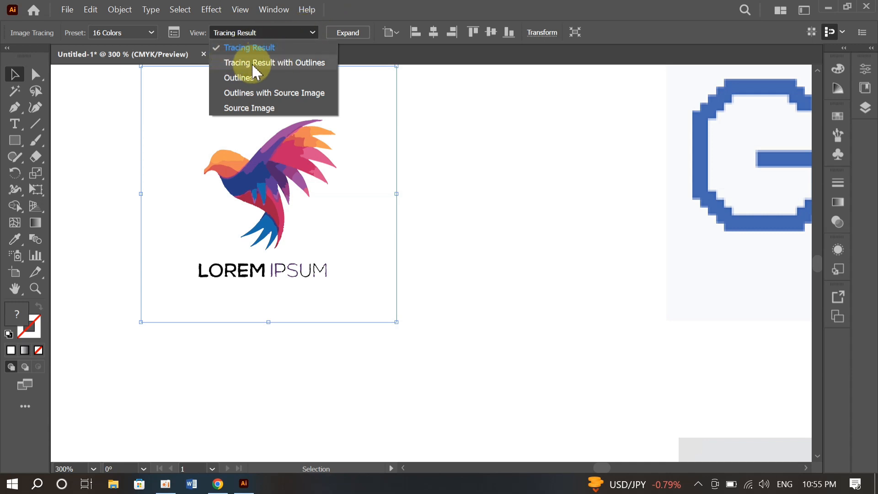
click(270, 64)
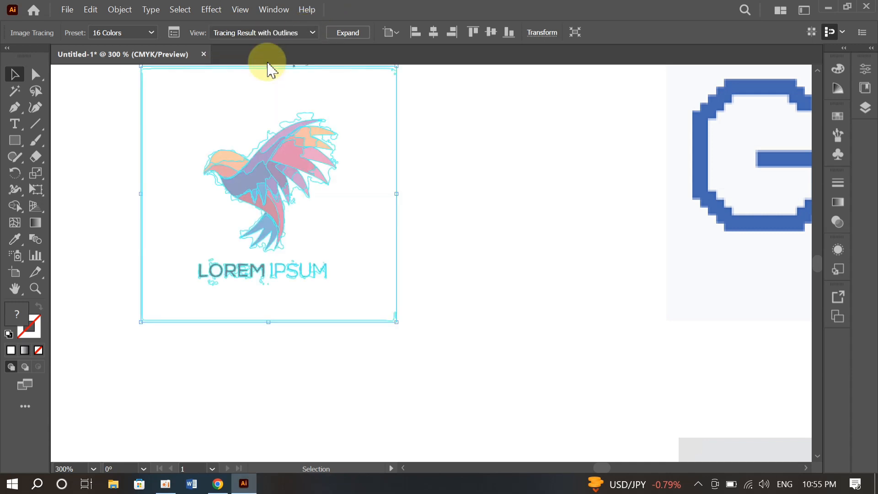
click(311, 34)
click(260, 77)
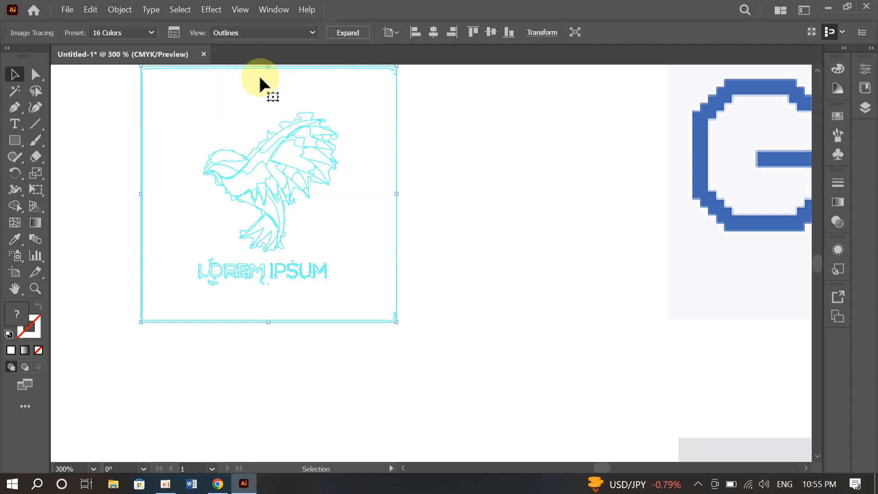
click(311, 32)
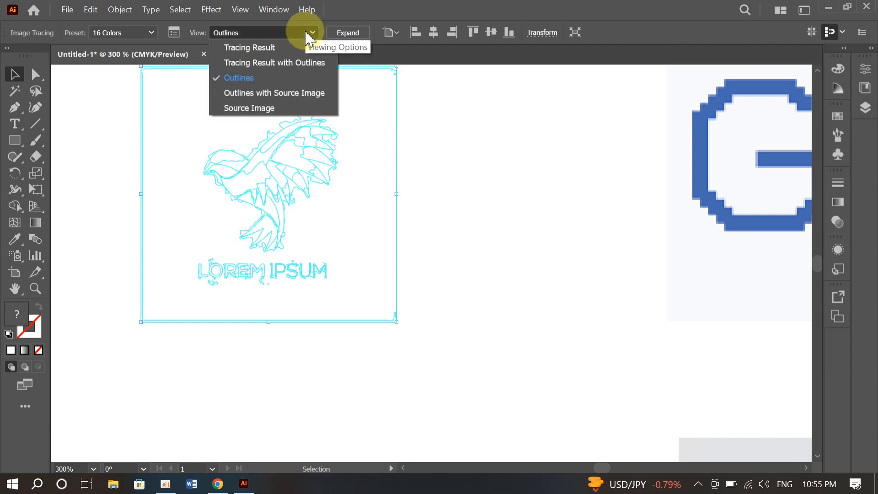
click(274, 94)
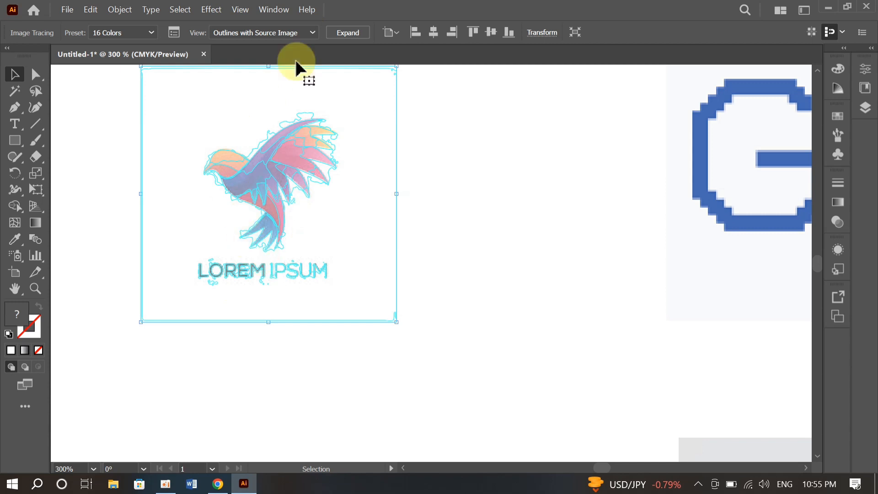
click(311, 34)
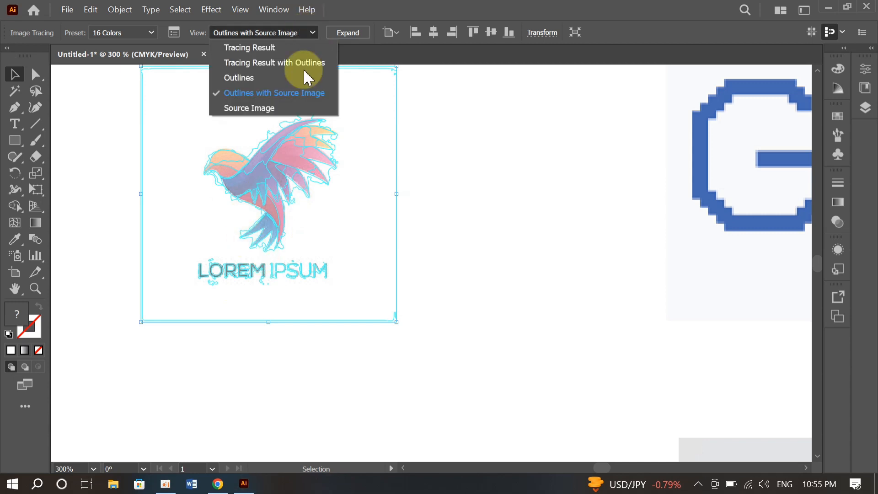
click(261, 109)
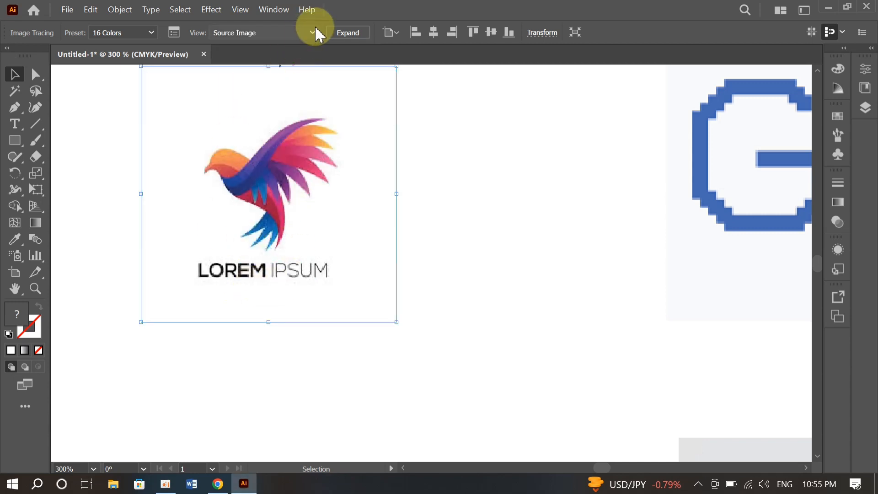
Raise the bird tracing's color limit to 29 in the Image Trace settings and display it as Tracing Result
click(174, 32)
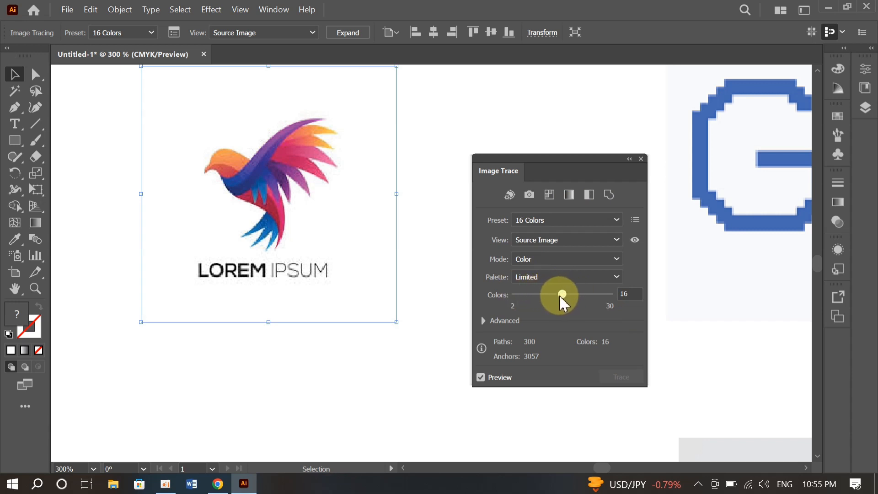
drag(560, 298, 583, 297)
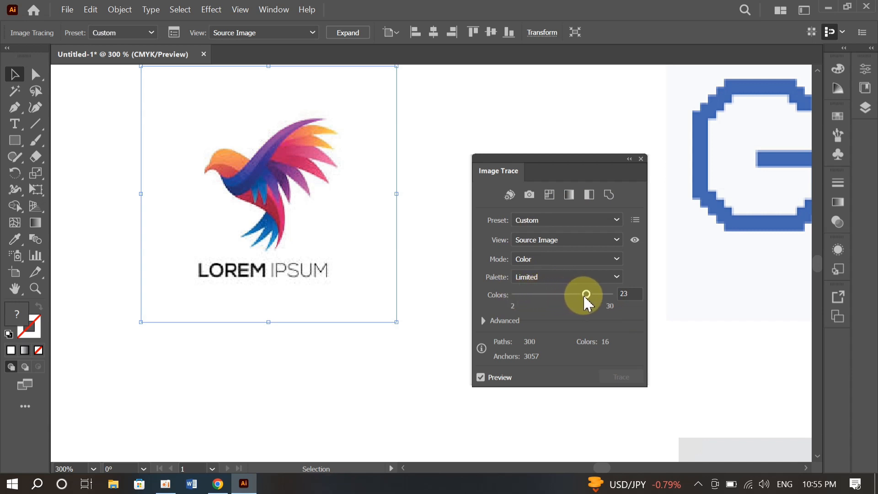
click(309, 33)
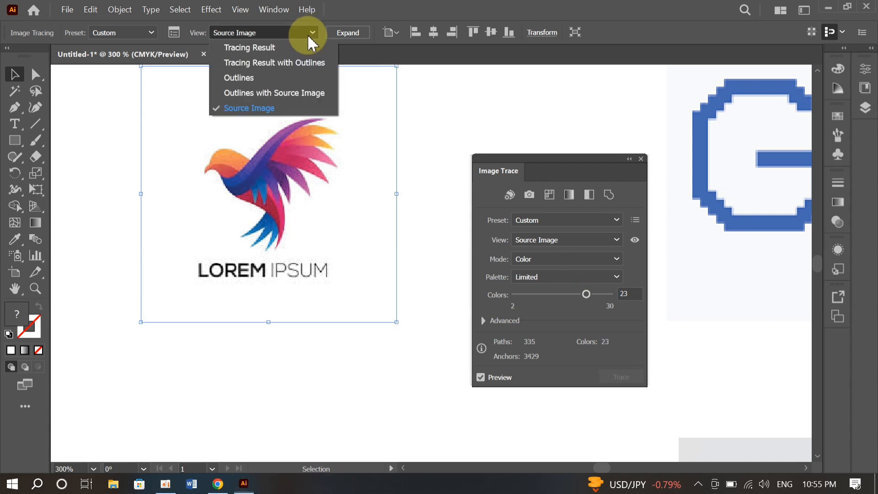
click(283, 48)
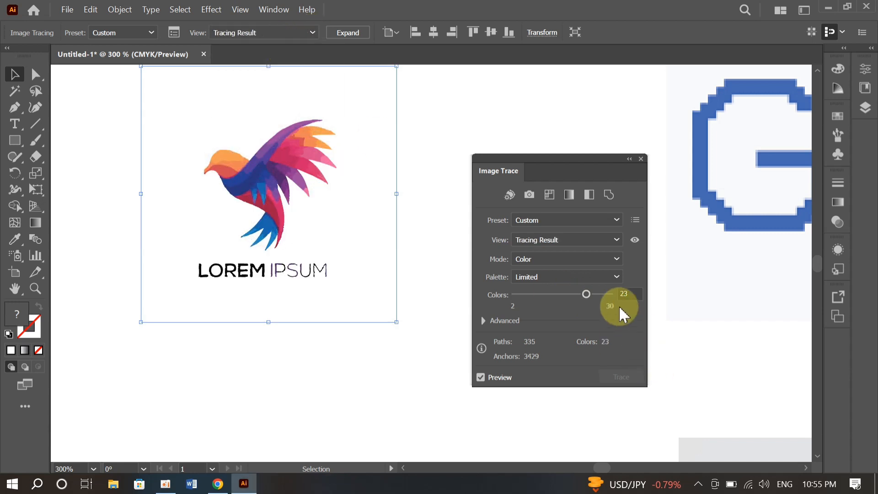
drag(584, 295, 605, 294)
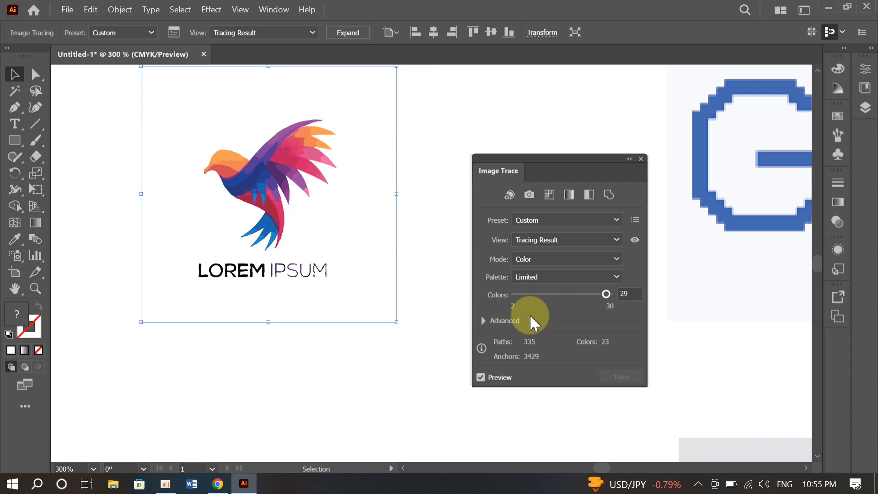
Show the advanced Image Trace settings and set Paths to 68%
click(496, 321)
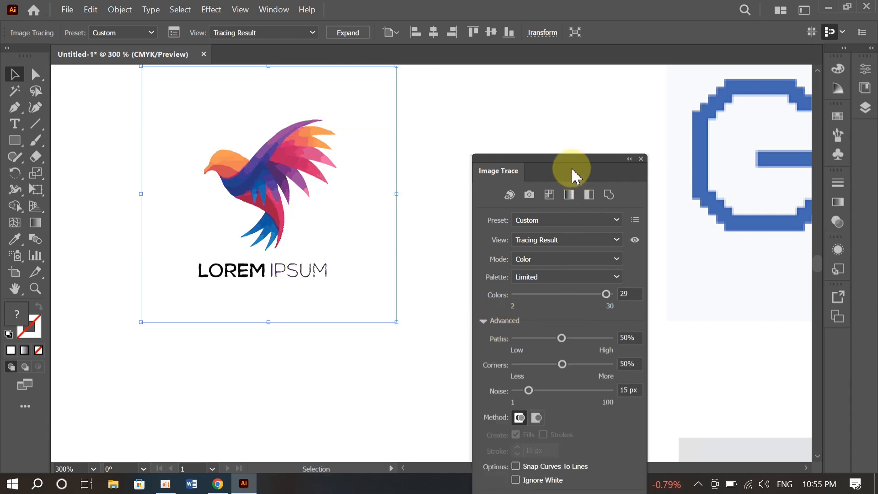
drag(572, 172, 575, 81)
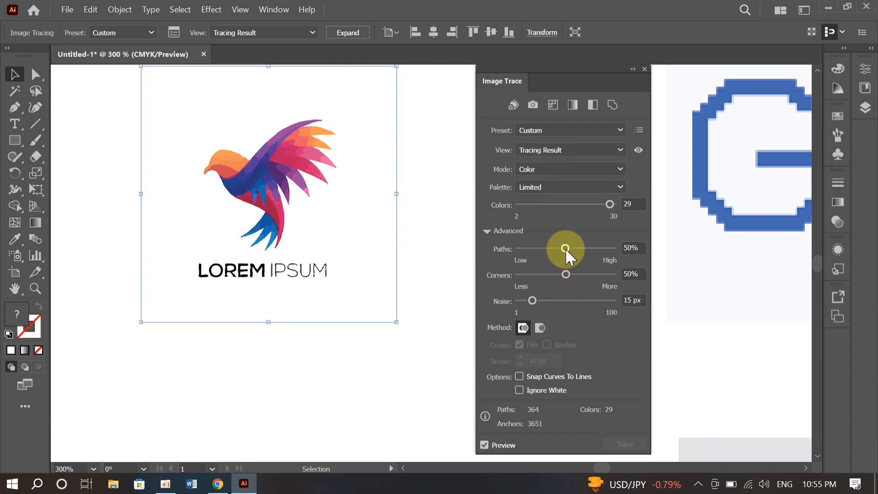
drag(565, 249, 581, 248)
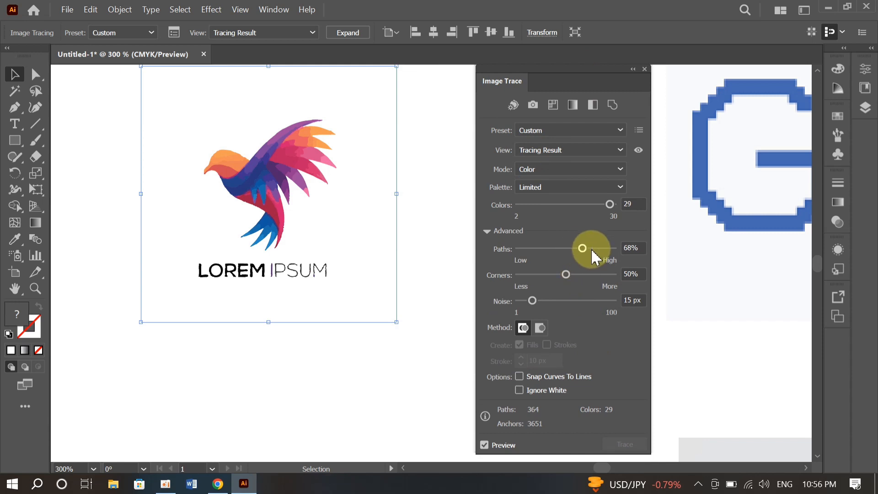
Try low and high Corners values on the bird tracing, settle on 100%, and lower Noise to 2 px
drag(569, 270, 606, 274)
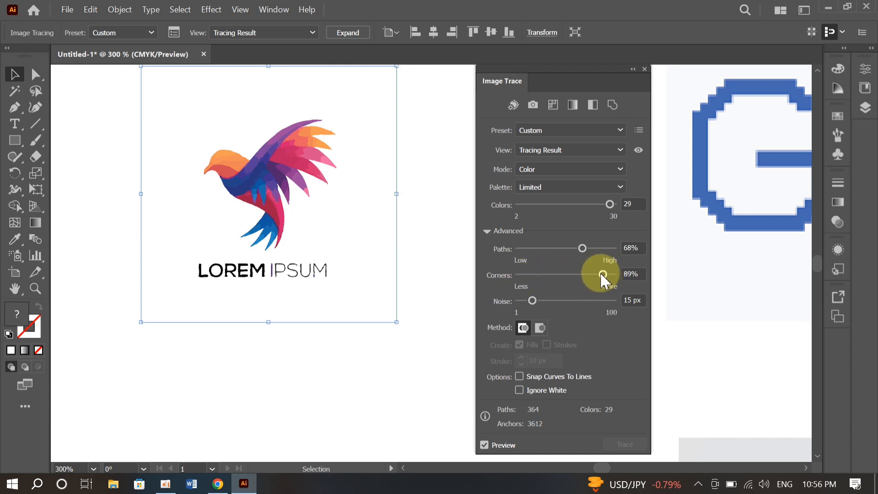
drag(601, 274, 552, 276)
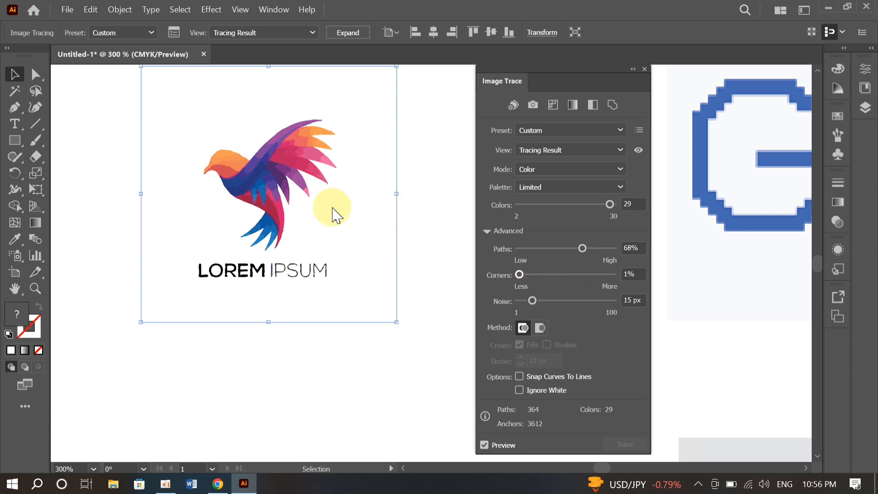
drag(519, 276, 597, 276)
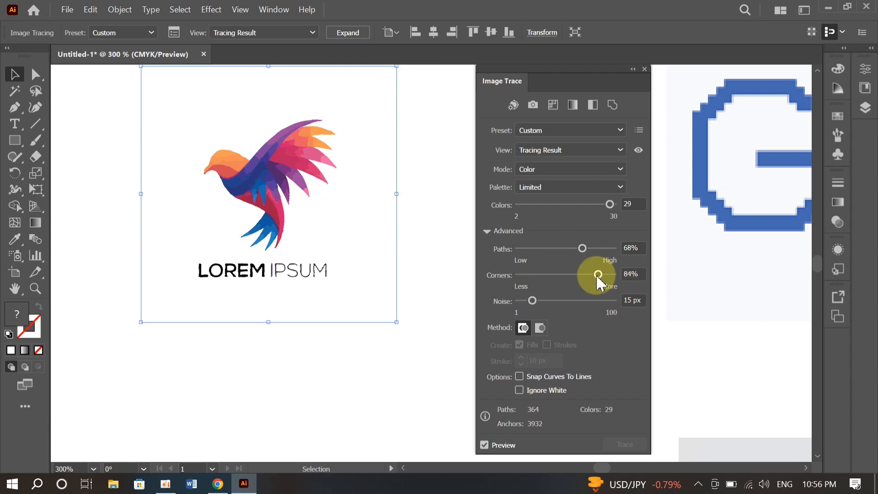
drag(598, 275, 618, 278)
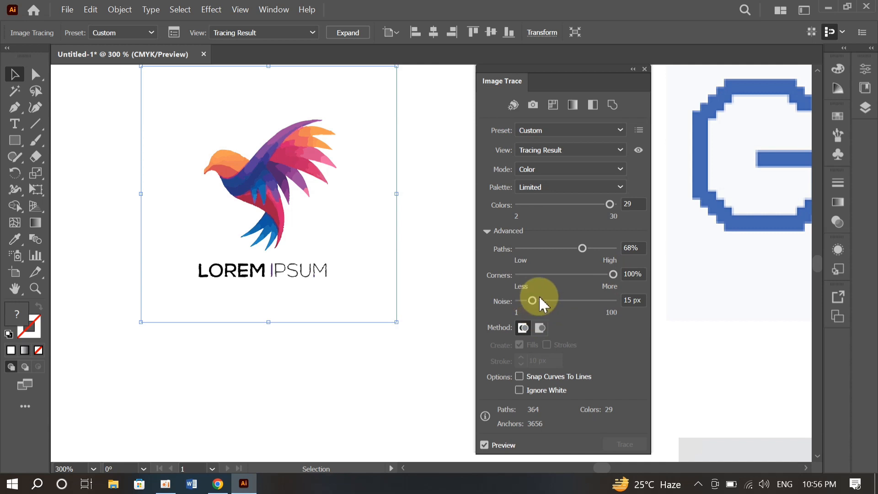
drag(540, 298, 543, 299)
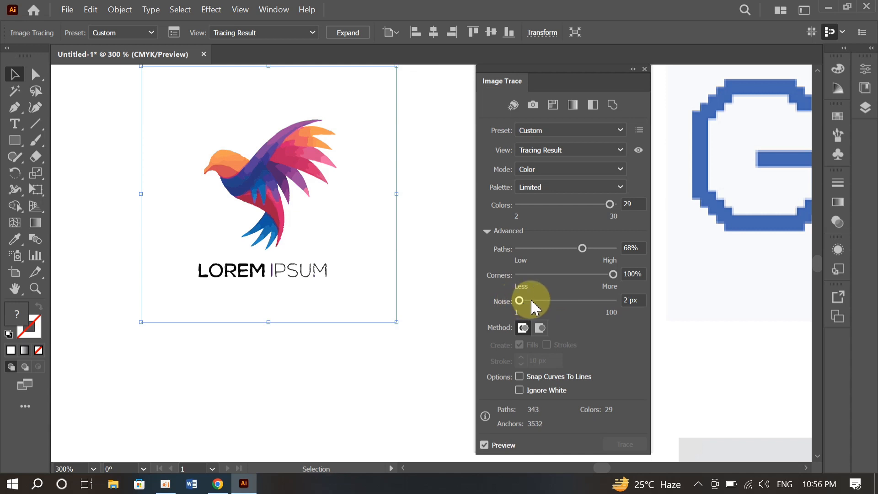
Set the bird tracing's Noise to 14 px and Colors to 30, and close the Image Trace settings
click(530, 300)
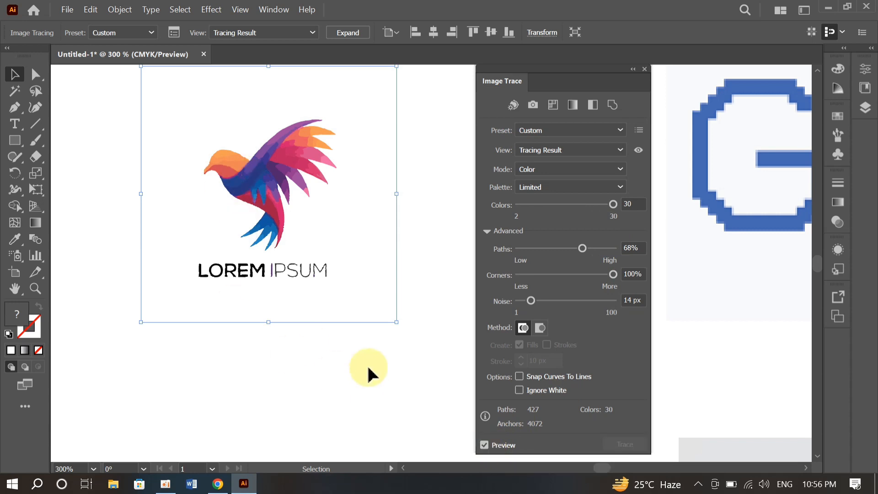
click(644, 69)
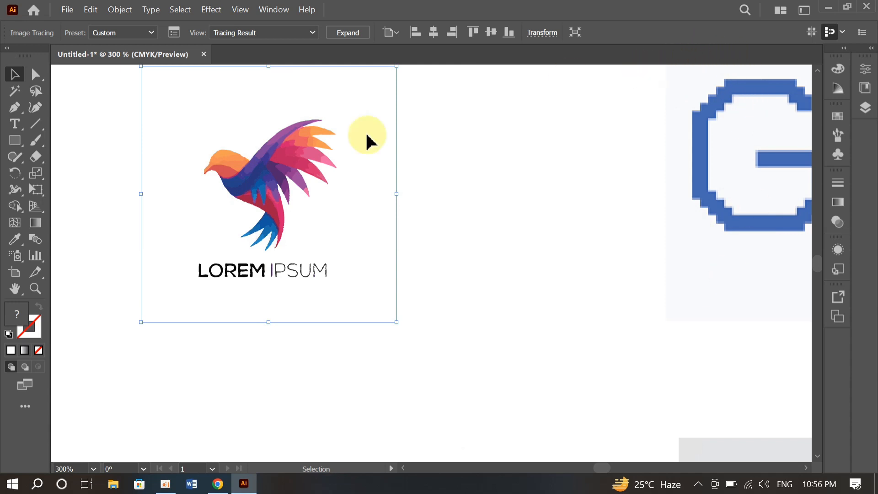
click(493, 269)
Trace the coffee logo image with the default Image Trace preset and show its tracing settings
scroll(493, 269, down, 3)
scroll(494, 274, down, 5)
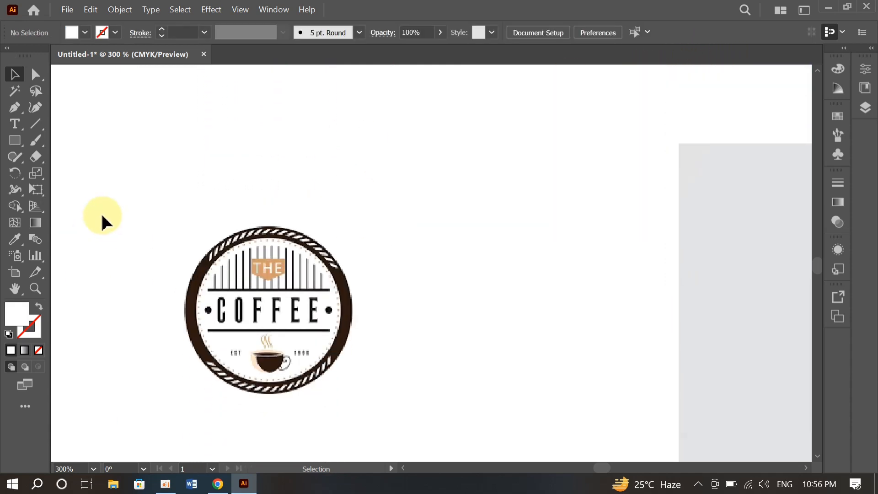
click(242, 277)
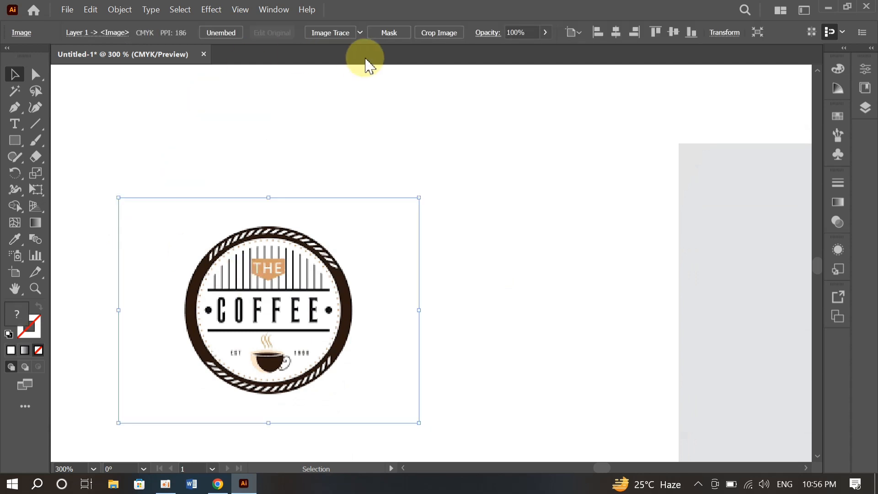
click(330, 33)
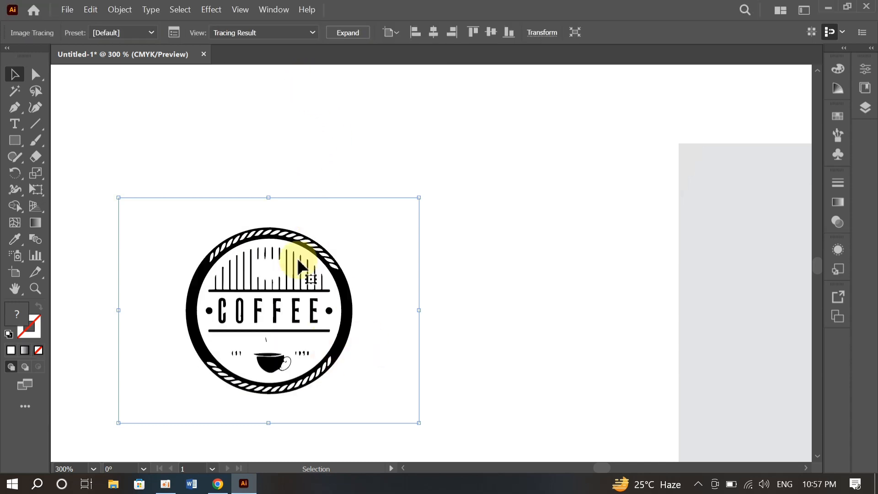
click(174, 32)
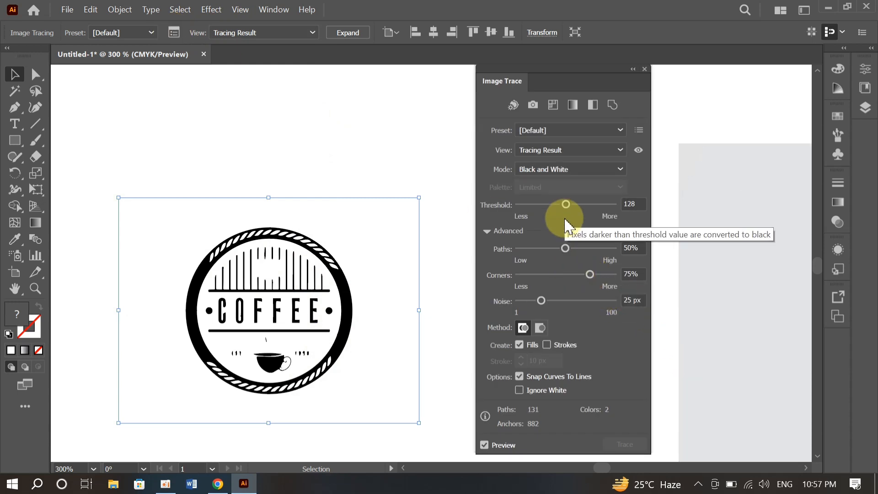
Try several high Threshold values on the black-and-white coffee logo tracing and settle on 209
click(567, 204)
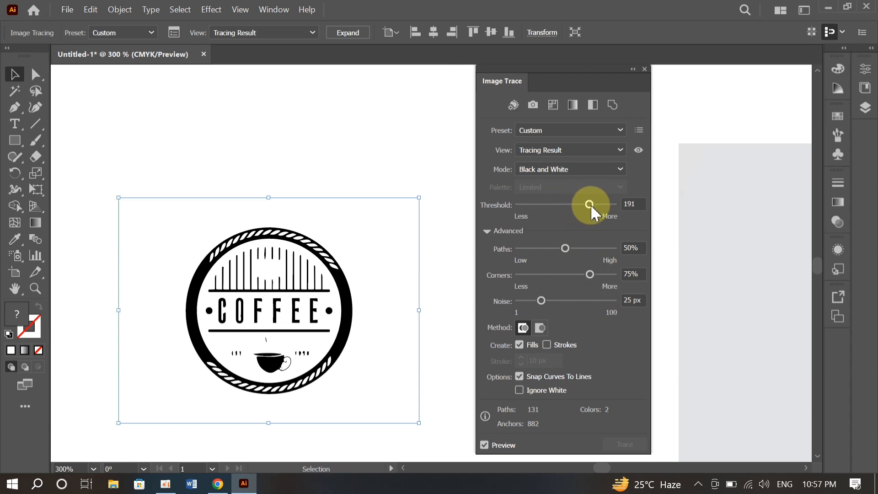
drag(591, 204, 603, 205)
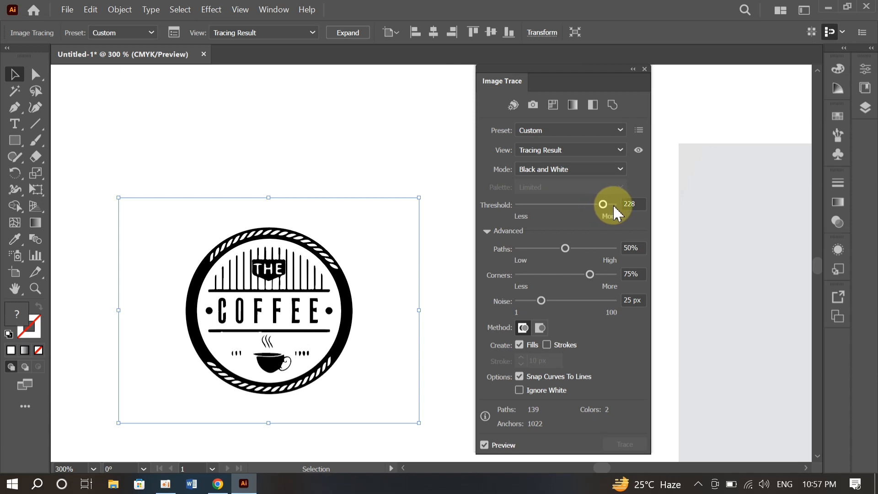
drag(615, 206, 612, 207)
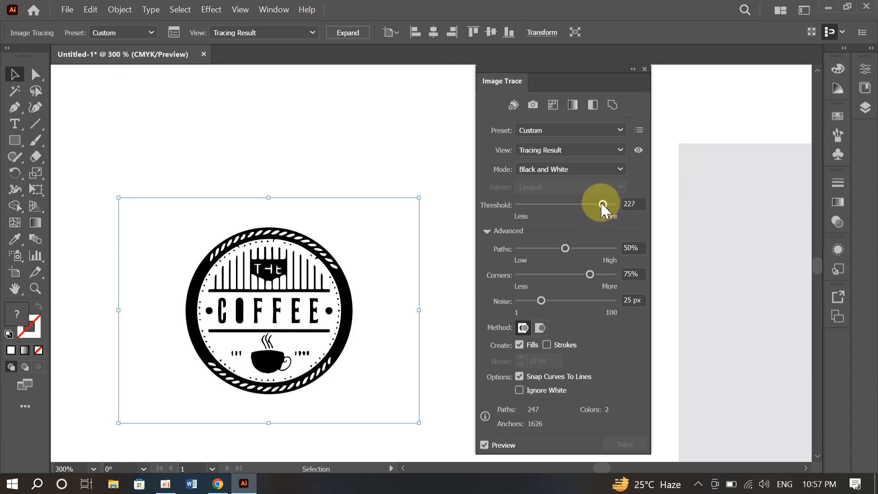
drag(597, 201, 602, 204)
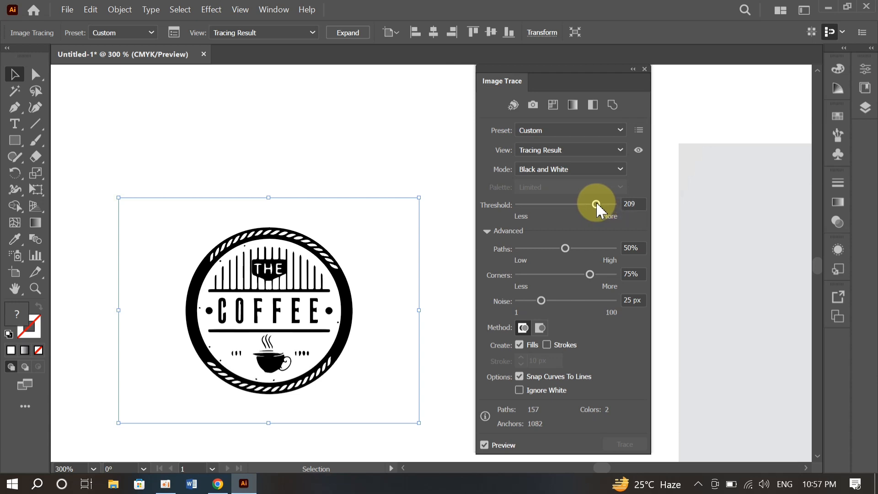
Trace the coffee logo in color with the 16 Colors preset and raise its color limit to 22
click(620, 170)
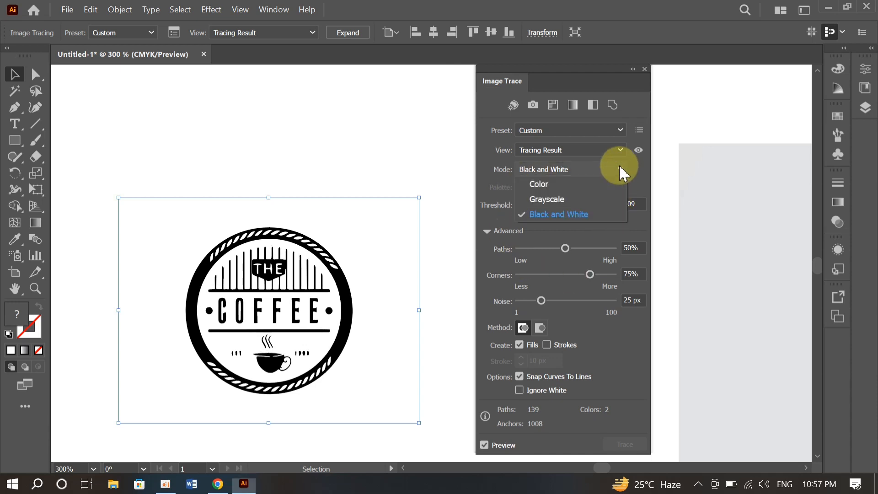
click(556, 182)
click(621, 150)
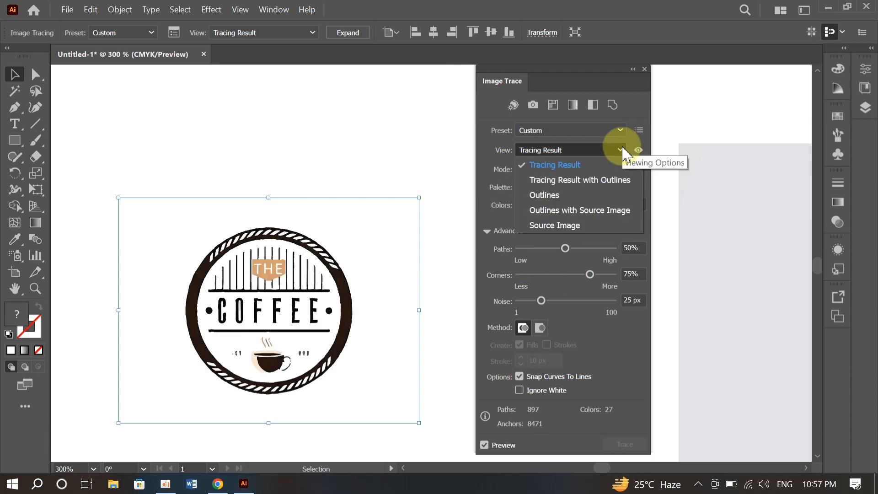
click(622, 151)
click(621, 131)
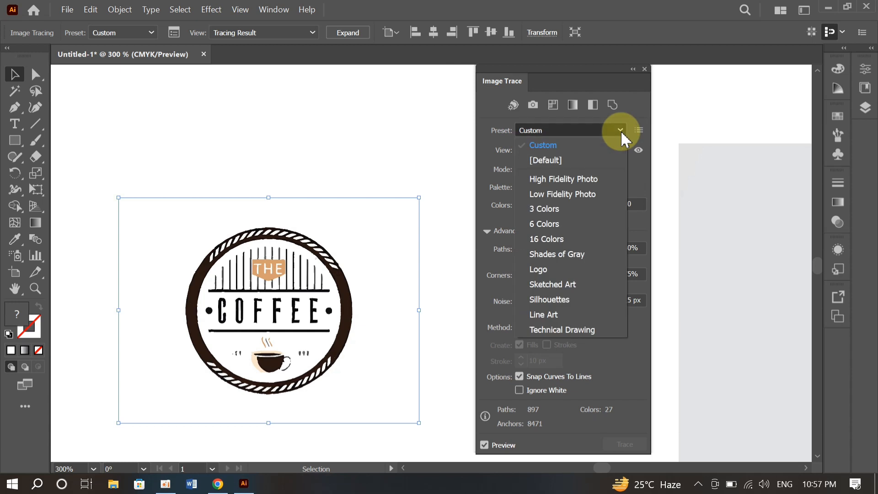
click(547, 239)
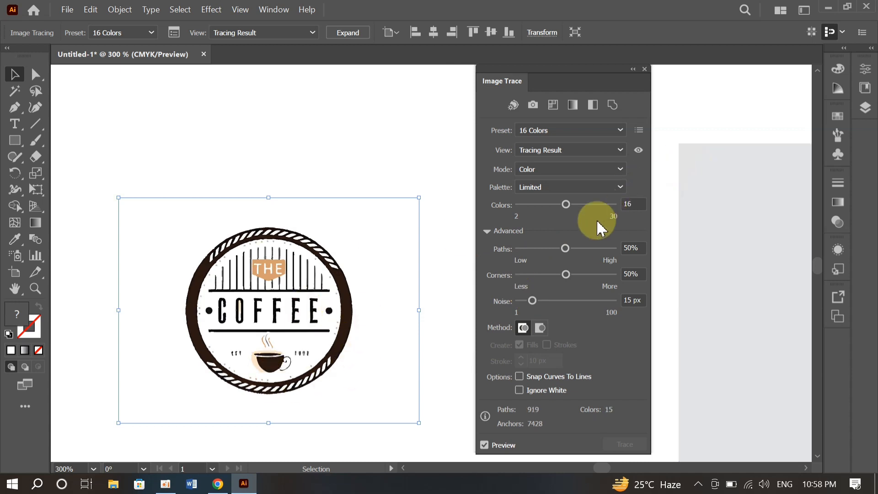
click(586, 204)
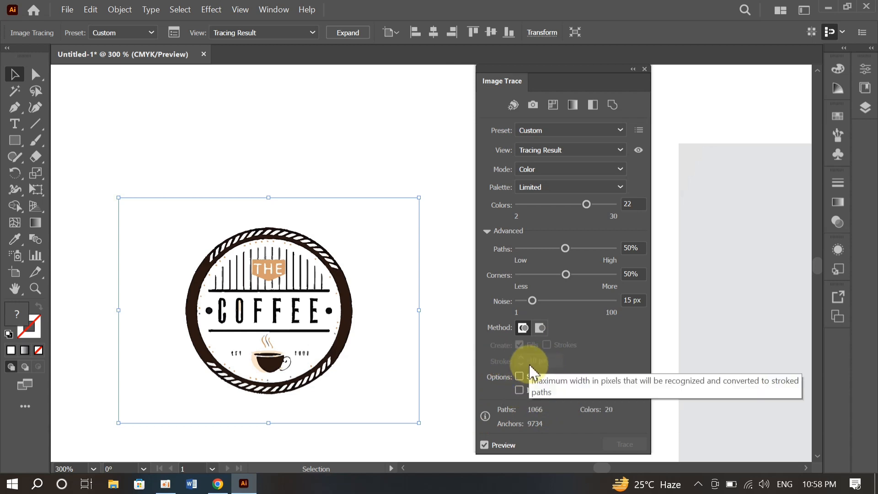
Draw a rectangle covering the whole coffee logo, slightly larger than its tracing, and fill it with yellow
click(337, 132)
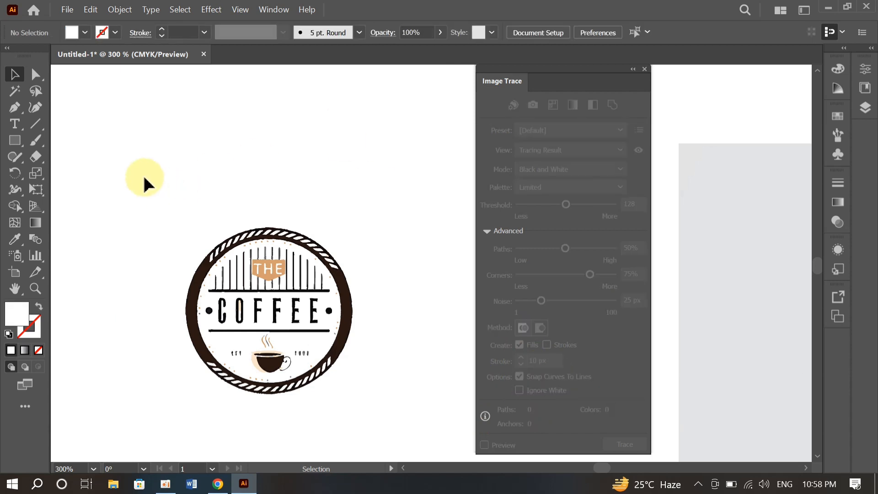
drag(143, 180, 323, 402)
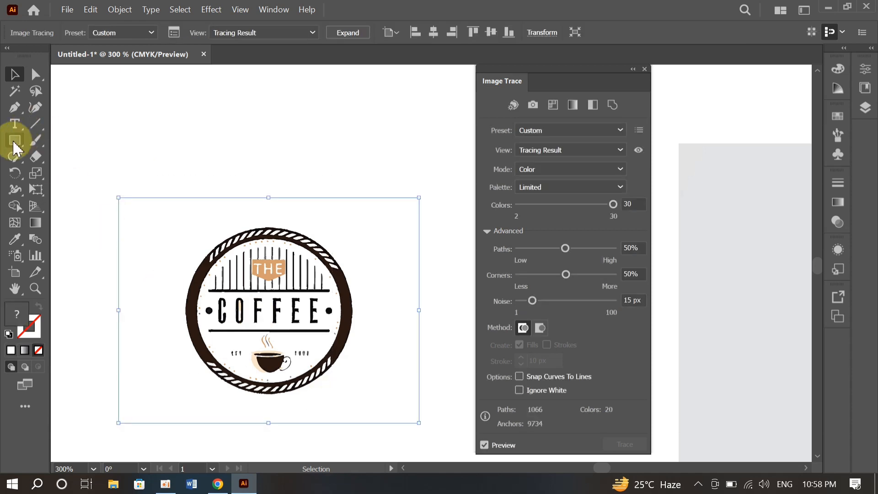
mouse_move(101, 179)
mouse_down()
mouse_move(452, 412)
mouse_move(451, 428)
mouse_up()
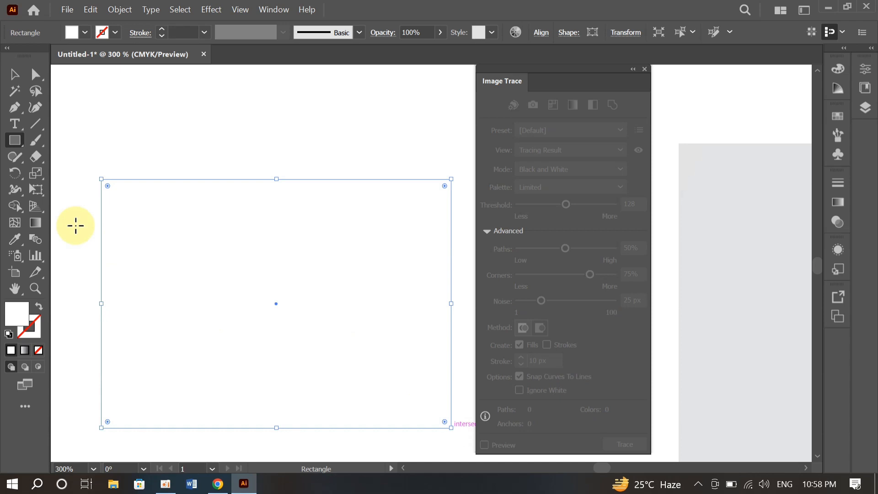
click(85, 32)
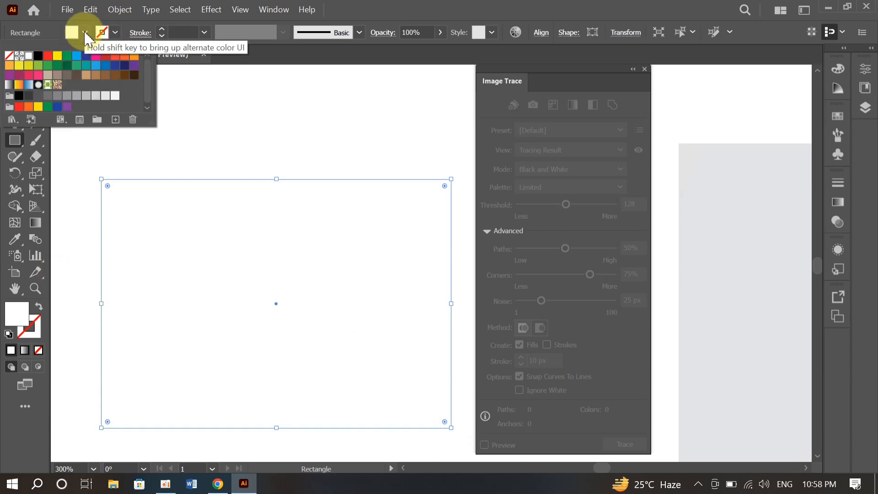
click(57, 56)
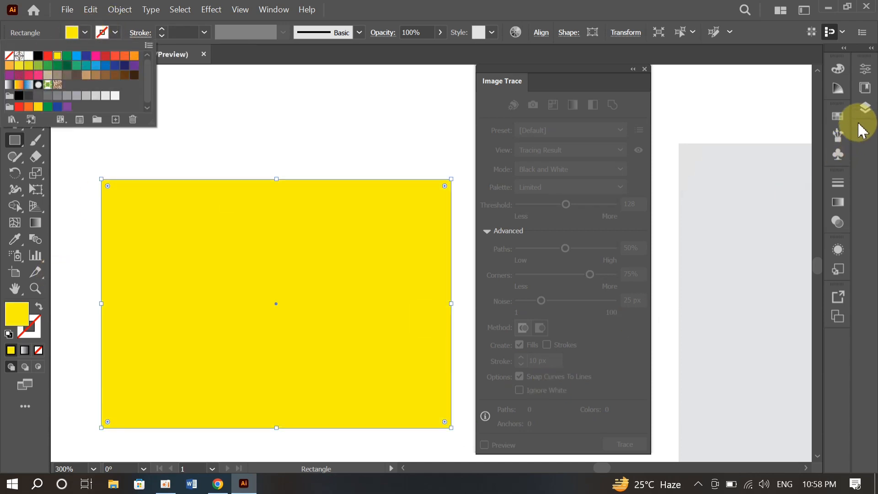
Move the yellow rectangle below the coffee logo tracing in the Layer 1 stacking order
click(867, 108)
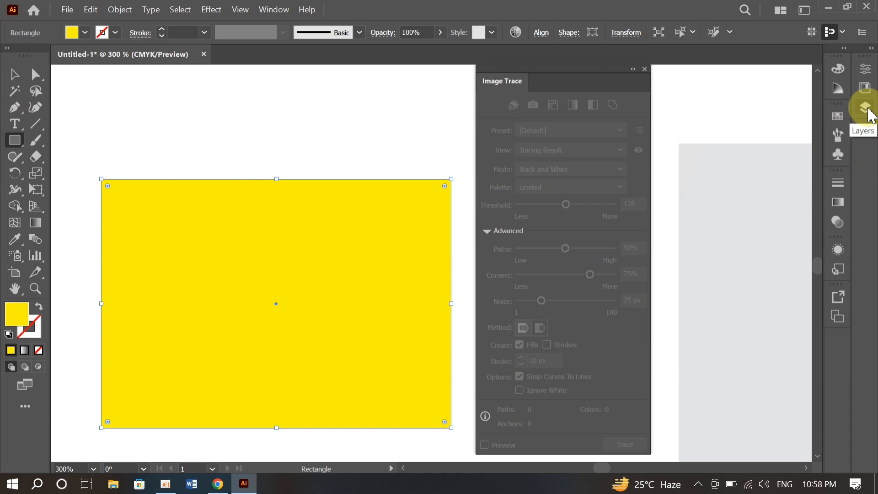
click(868, 112)
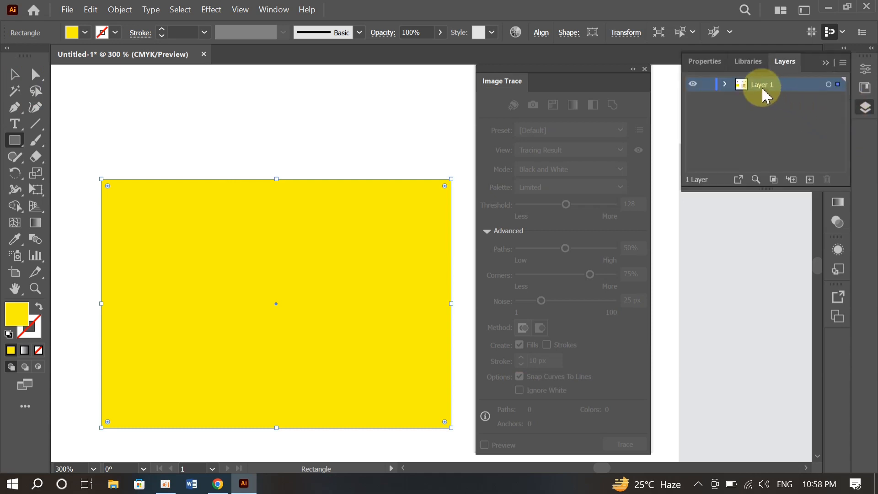
click(724, 85)
drag(782, 99, 789, 152)
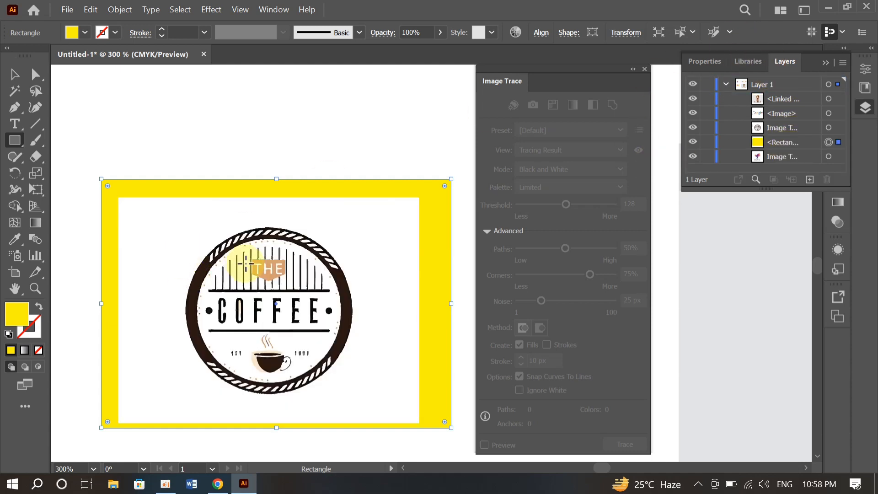
Enable Ignore White for the coffee logo tracing and place it near the center of the yellow rectangle
click(14, 75)
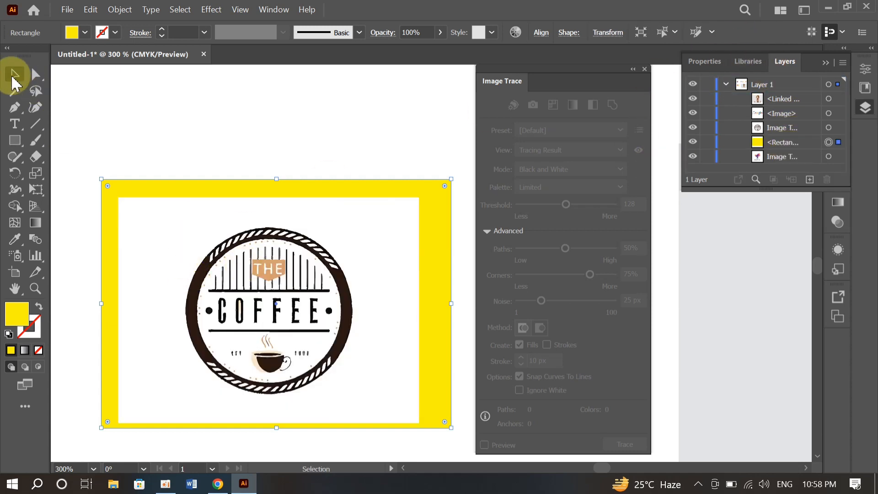
double_click(307, 281)
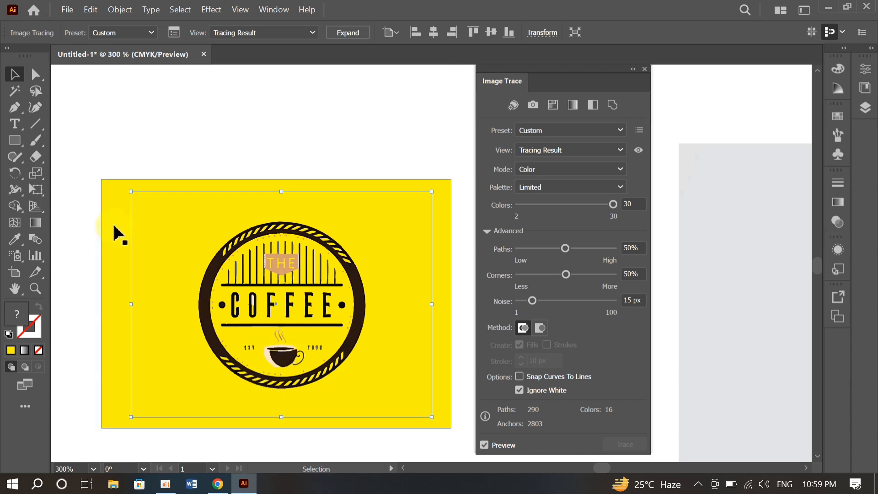
Change the fill of the rectangle behind the coffee logo to yellow-green and close the Image Trace settings
click(122, 240)
click(84, 34)
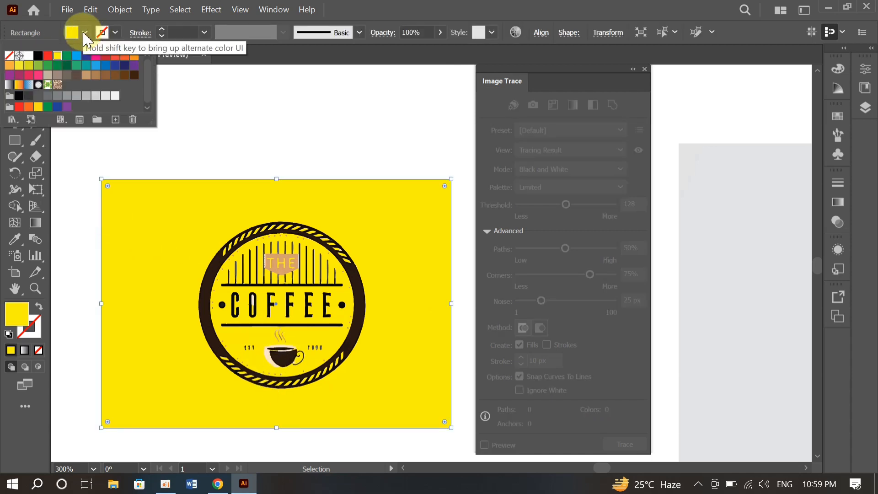
click(28, 65)
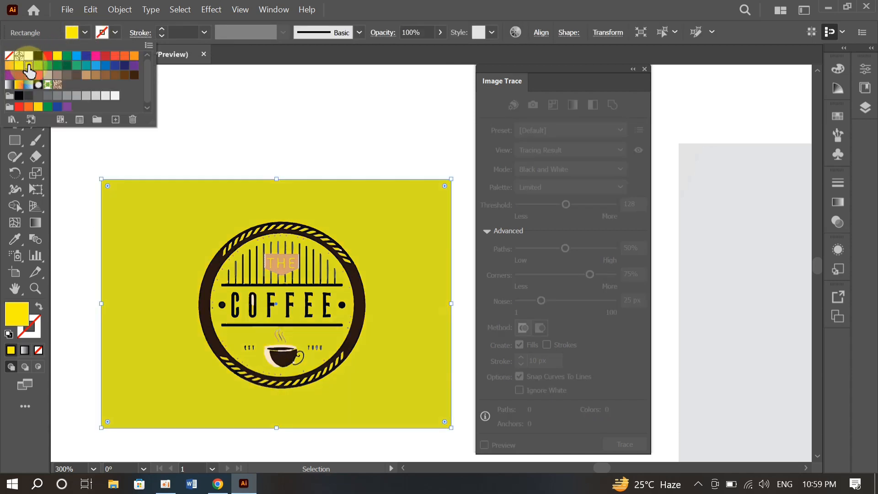
click(337, 314)
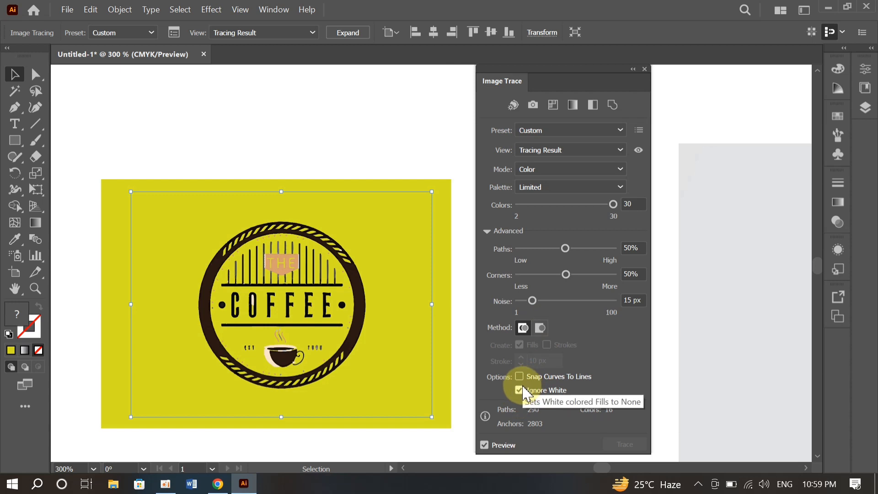
click(645, 70)
Trace the pixelated Google+ logo image with the default Image Trace preset
scroll(541, 231, right, 10)
scroll(541, 231, up, 5)
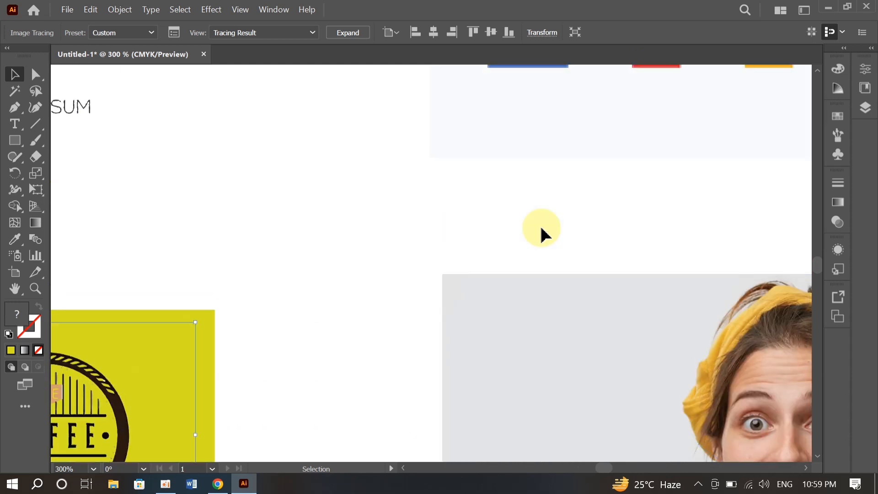
scroll(541, 232, up, 5)
scroll(541, 231, right, 5)
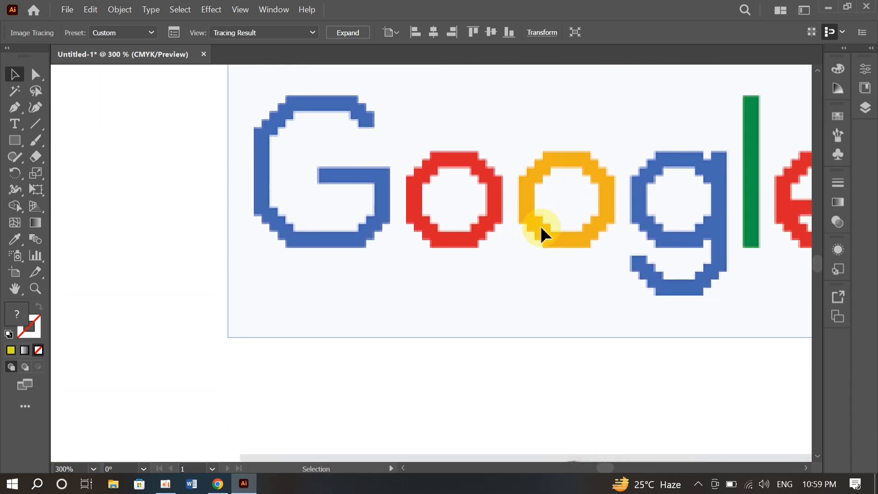
scroll(541, 231, right, 5)
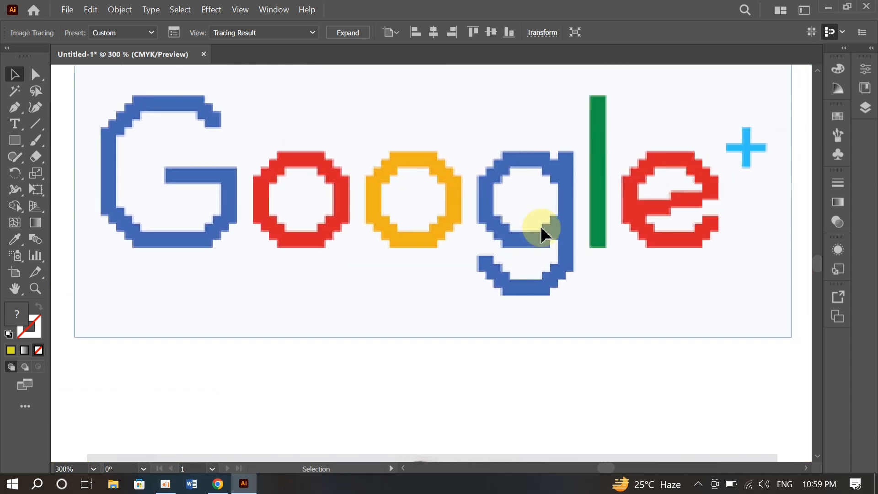
scroll(541, 231, right, 1)
scroll(541, 231, up, 3)
scroll(541, 231, down, 1)
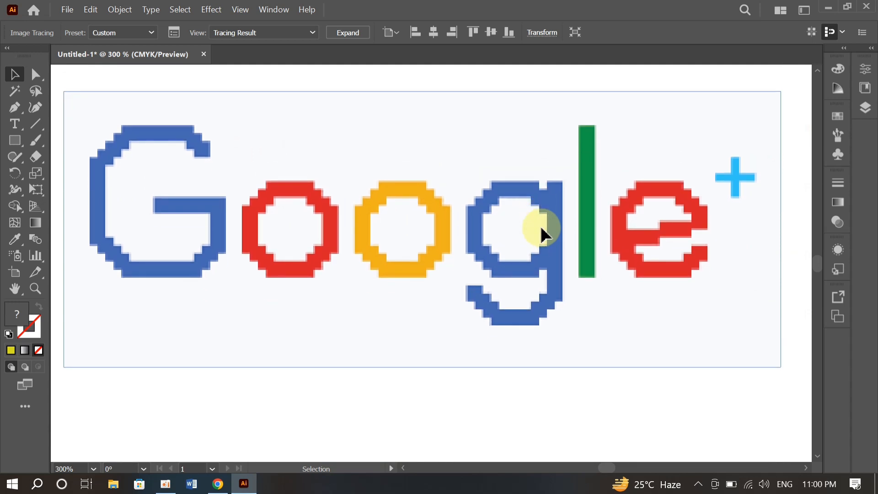
scroll(541, 232, left, 2)
scroll(541, 232, right, 2)
scroll(541, 231, left, 1)
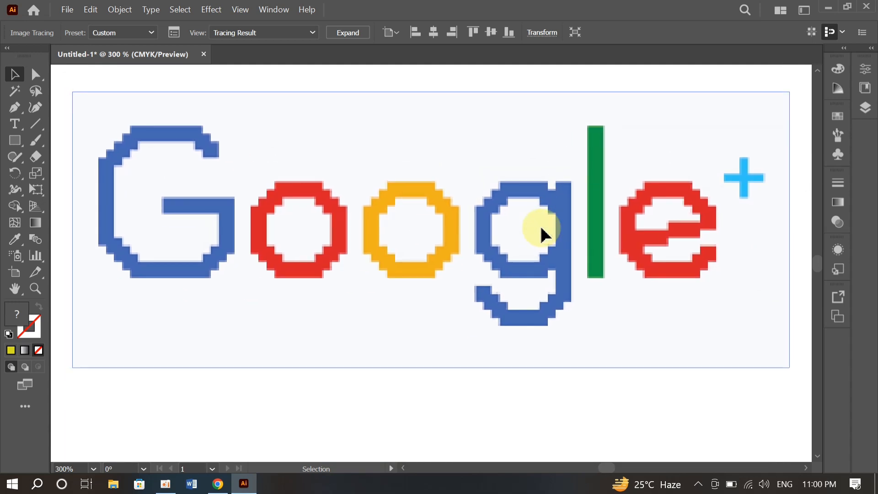
scroll(541, 231, up, 1)
click(366, 272)
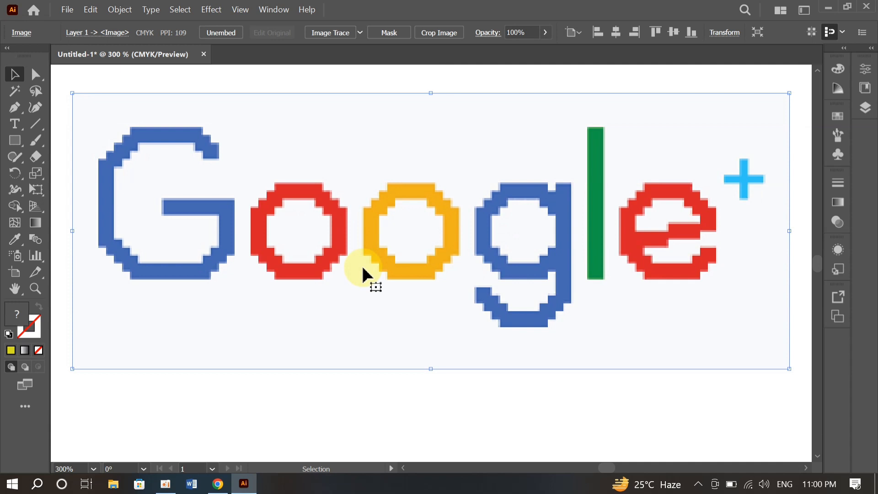
click(344, 33)
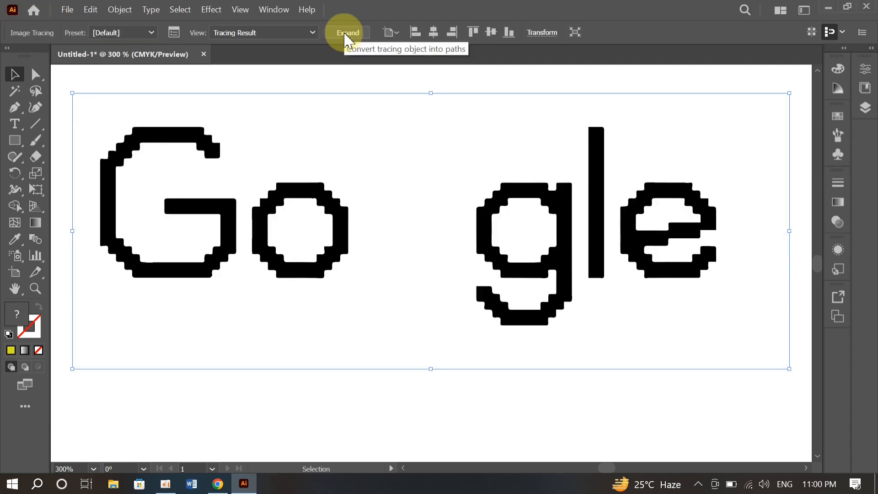
Set the threshold of the Google+ logo tracing to 185 and close the Image Trace settings
click(174, 33)
drag(565, 204, 571, 204)
click(587, 204)
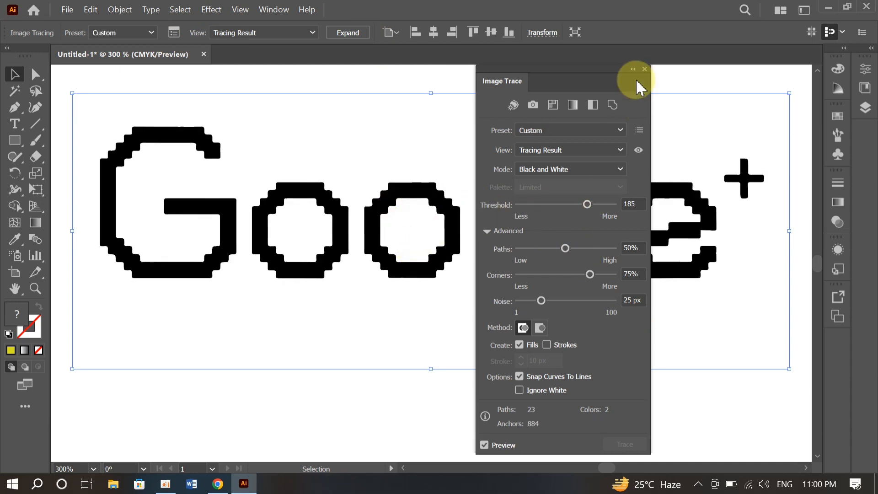
mouse_move(584, 91)
mouse_down()
mouse_move(570, 133)
mouse_move(609, 166)
mouse_up()
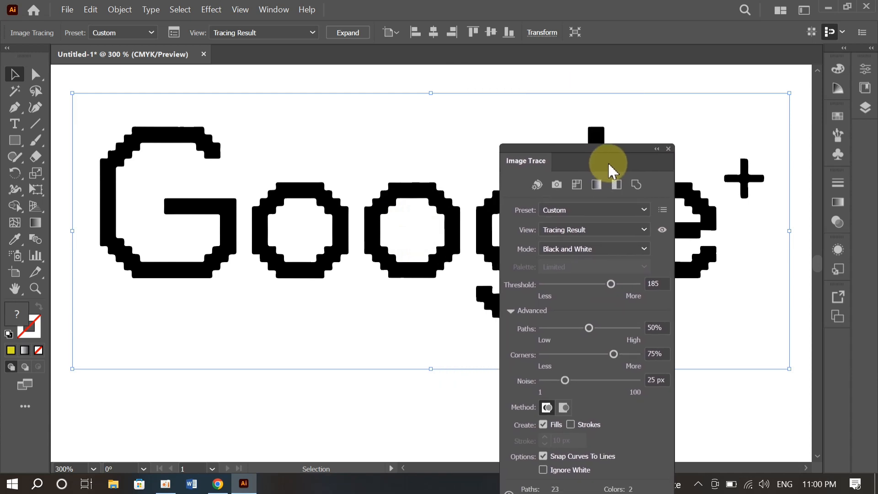
key(ctrl+minus)
key(ctrl+minus)
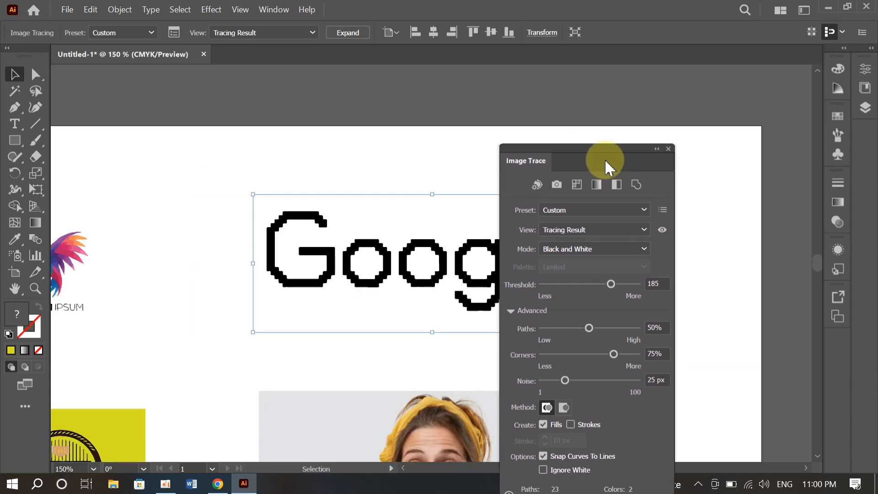
drag(604, 158, 731, 116)
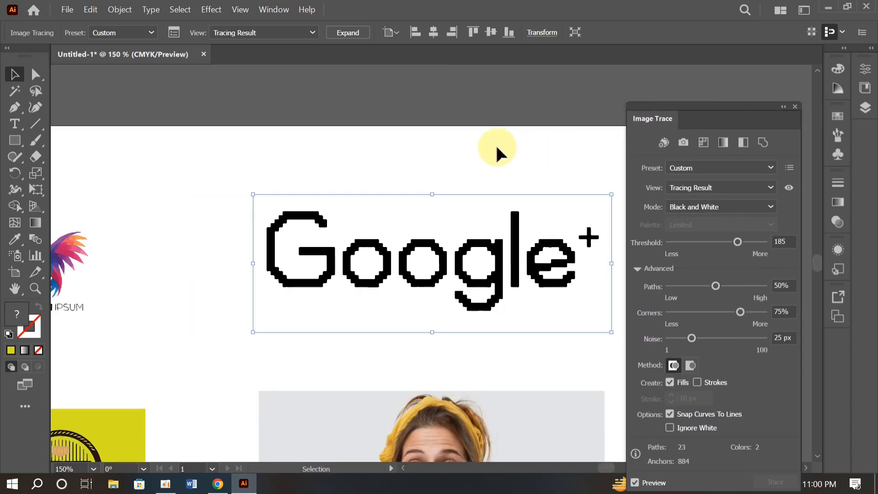
click(349, 127)
key(ctrl+plus)
click(386, 274)
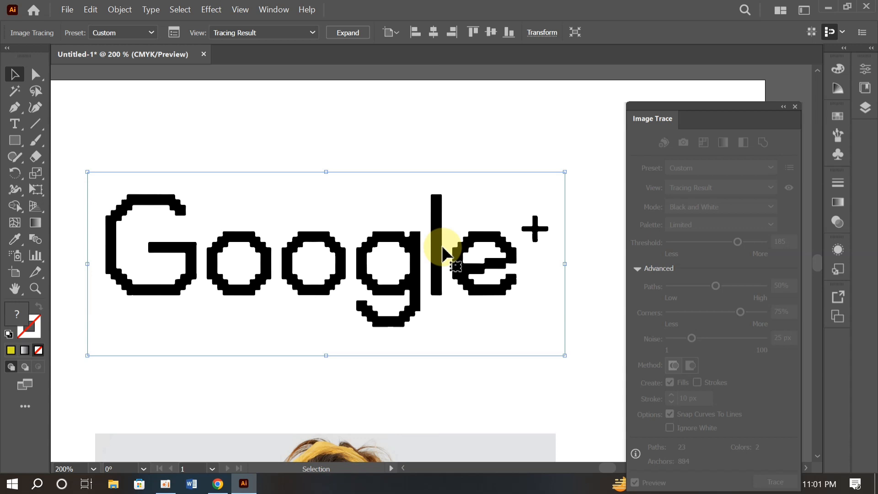
scroll(441, 250, down, 2)
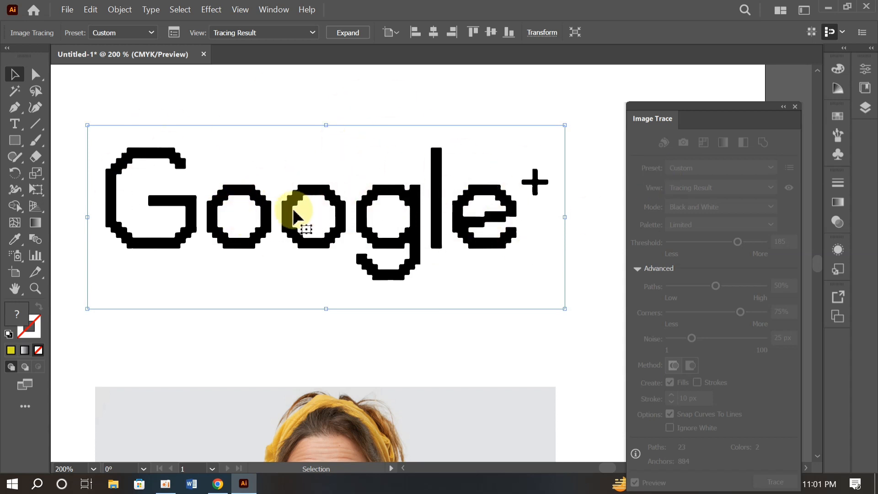
click(796, 107)
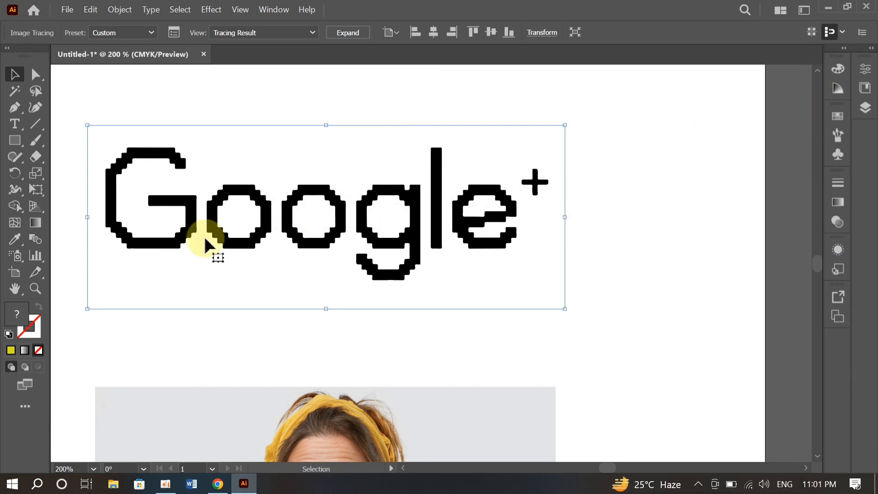
Apply the 16 Colors preset to the Google+ logo tracing and close the Image Trace settings
click(312, 32)
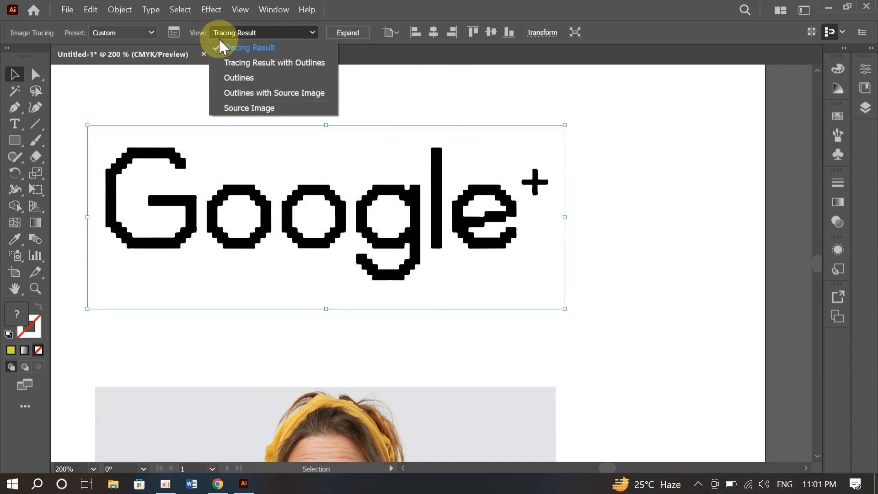
click(174, 32)
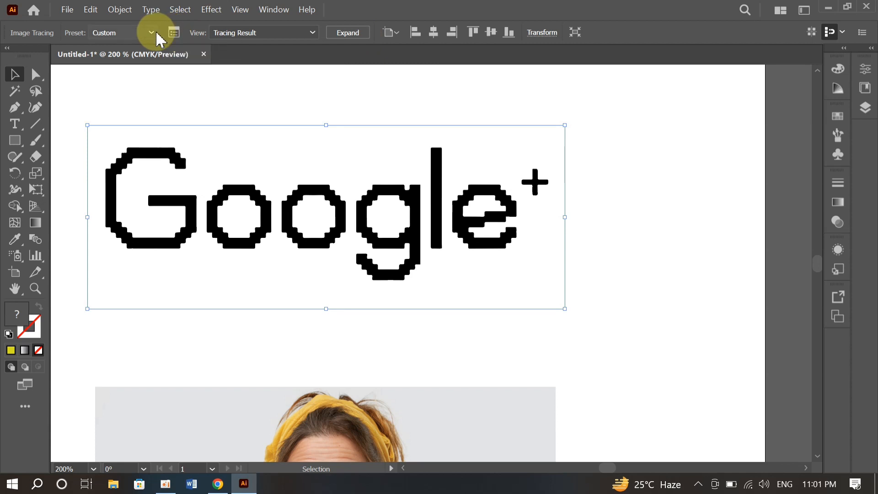
click(156, 33)
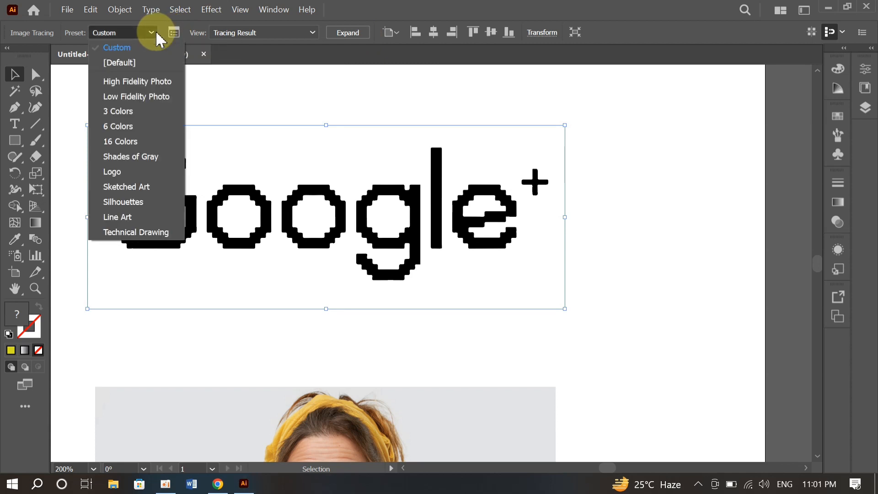
click(128, 145)
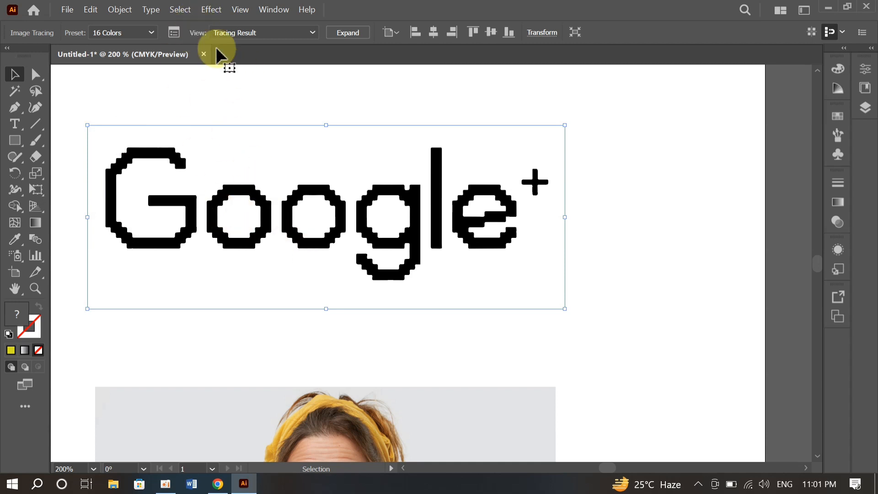
click(174, 35)
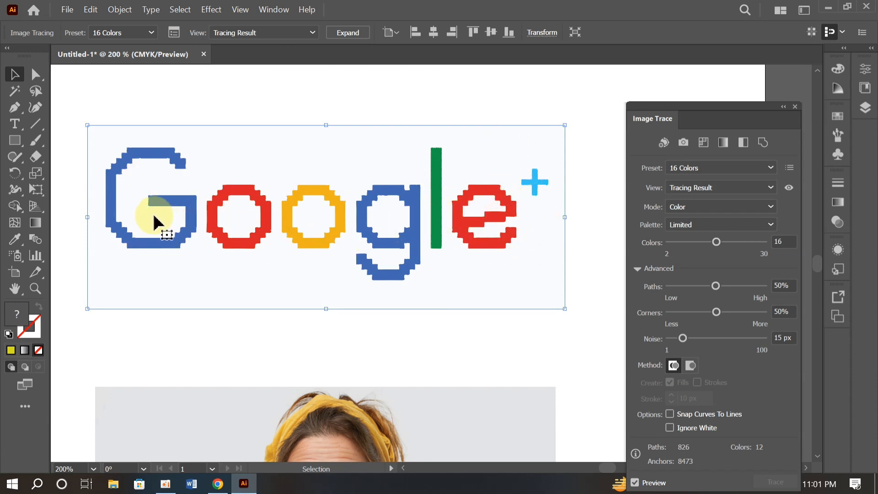
click(795, 106)
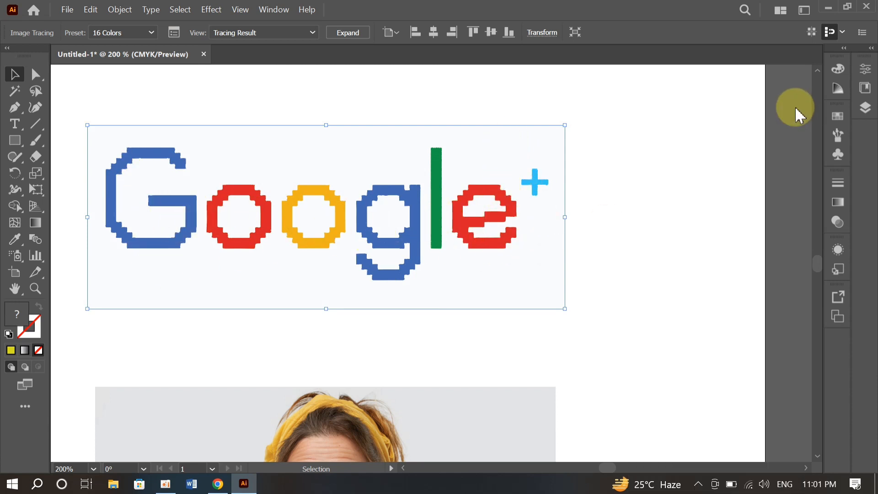
Trace the photo of the woman with the yellow headband using the default Image Trace preset
click(627, 303)
scroll(627, 304, down, 5)
scroll(392, 308, down, 5)
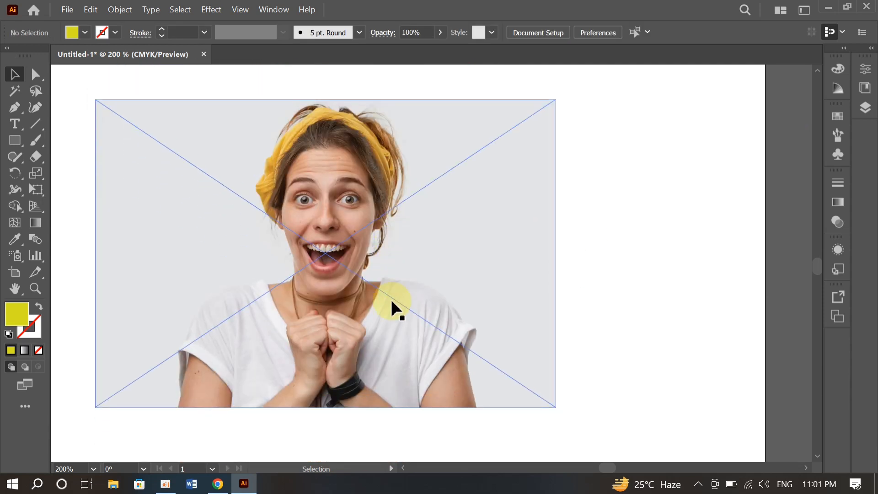
click(339, 312)
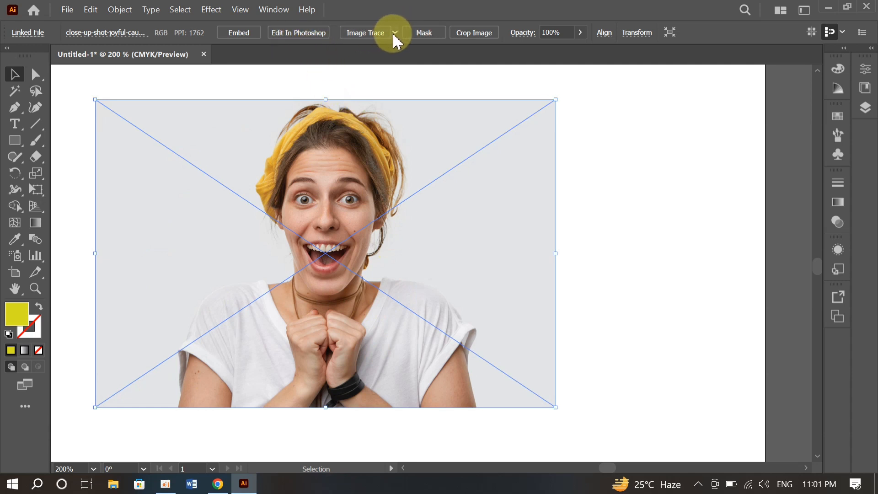
click(366, 32)
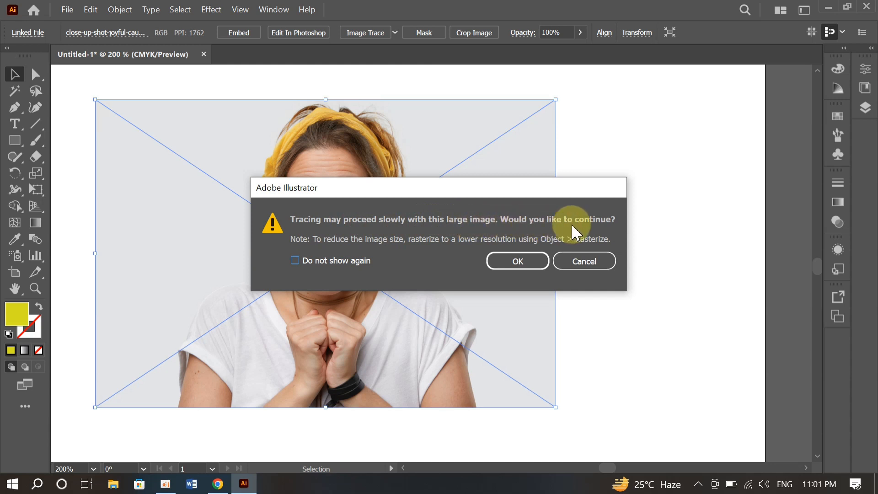
click(518, 260)
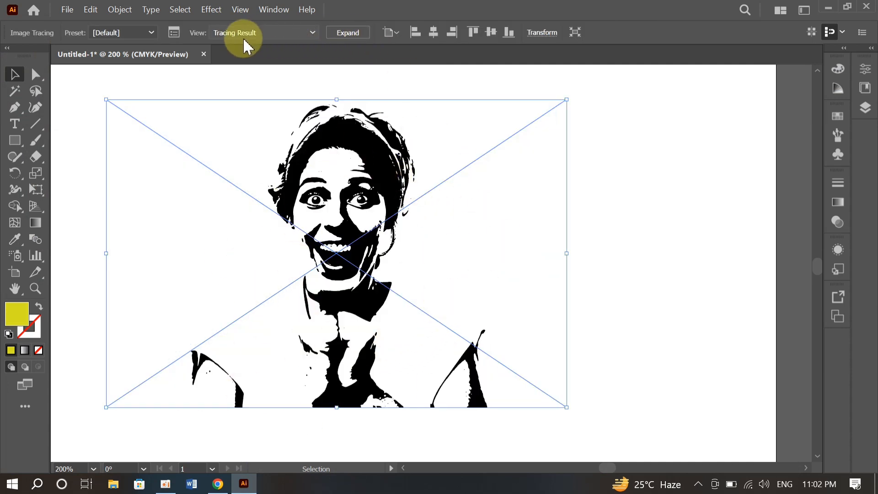
Switch the portrait tracing to Color mode with a limited palette of 30 colors
click(174, 33)
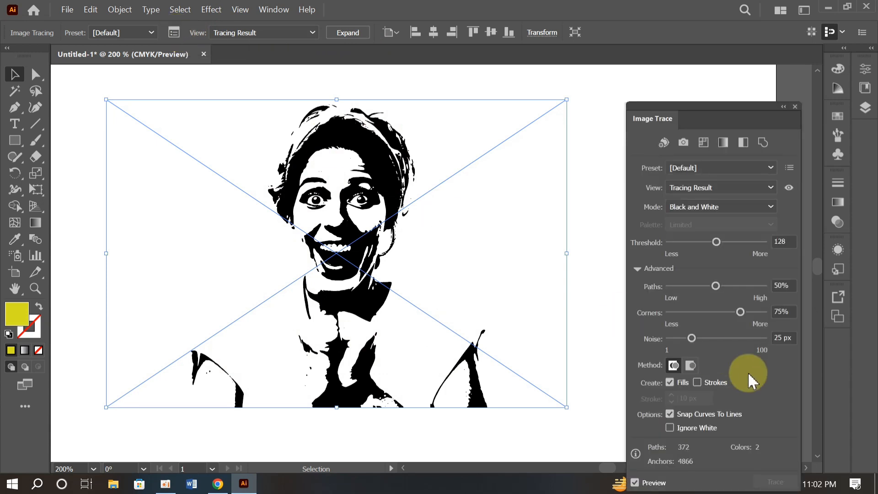
click(771, 207)
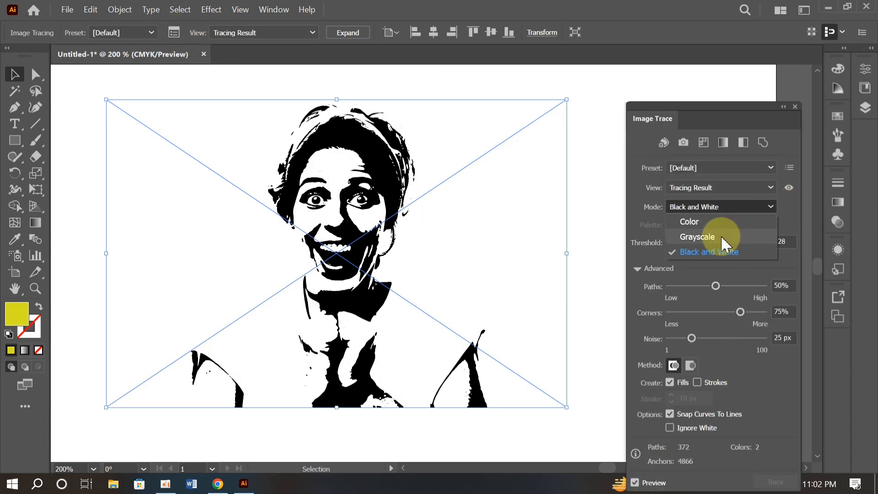
click(702, 224)
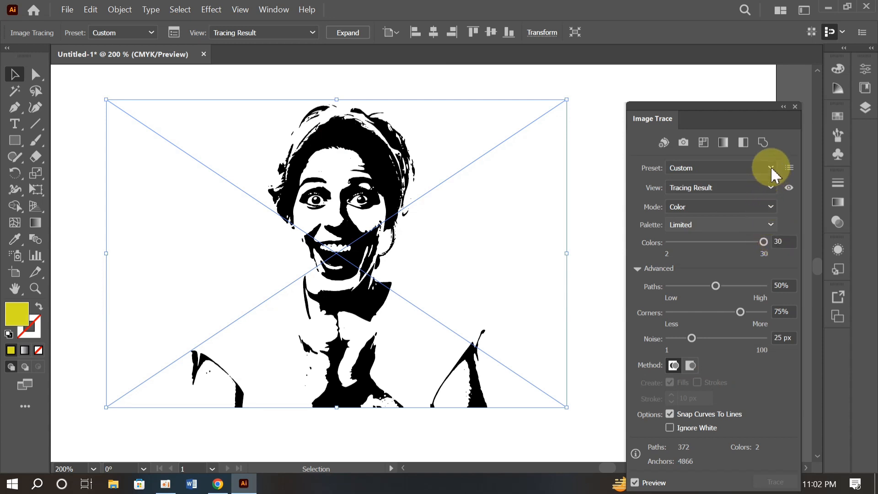
Apply the 16 Colors preset to the portrait tracing, deselect it and close the Image Trace settings
click(771, 168)
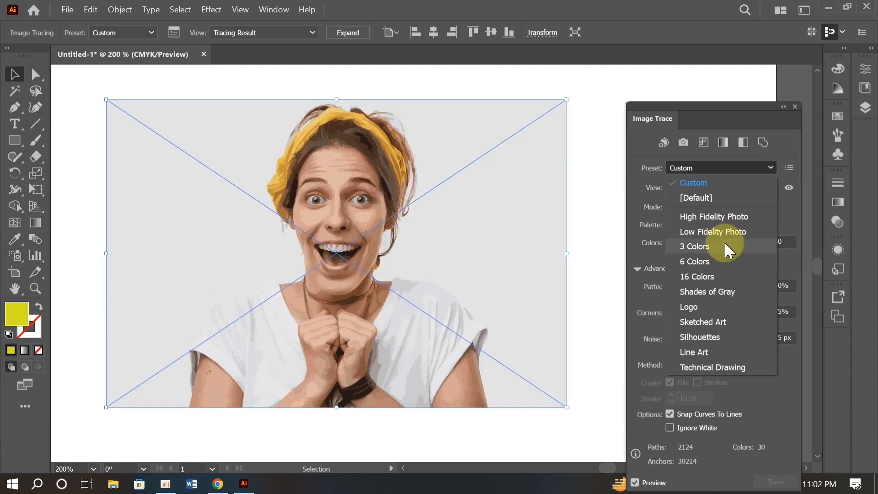
click(704, 276)
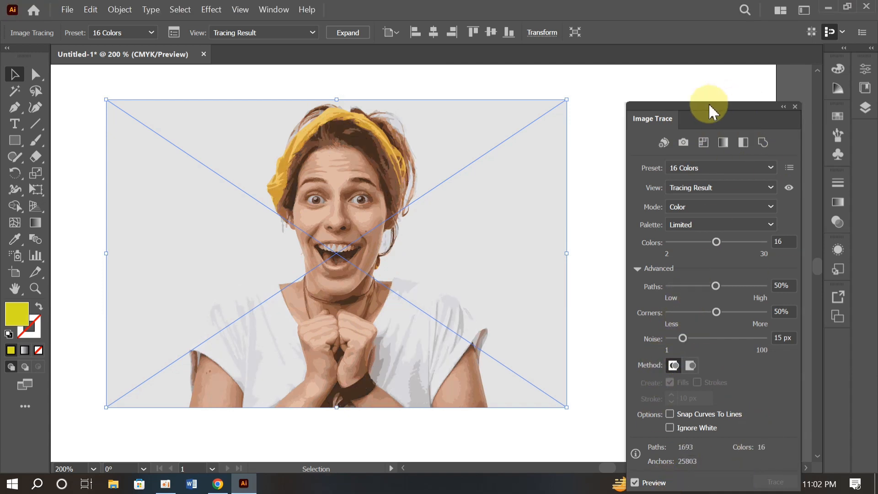
mouse_move(710, 119)
mouse_down()
mouse_move(690, 85)
mouse_move(667, 85)
mouse_up()
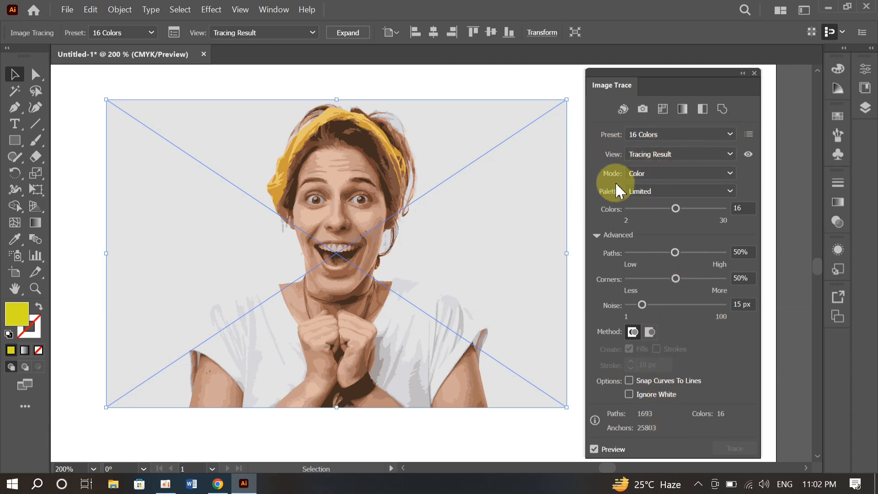
click(497, 93)
click(754, 73)
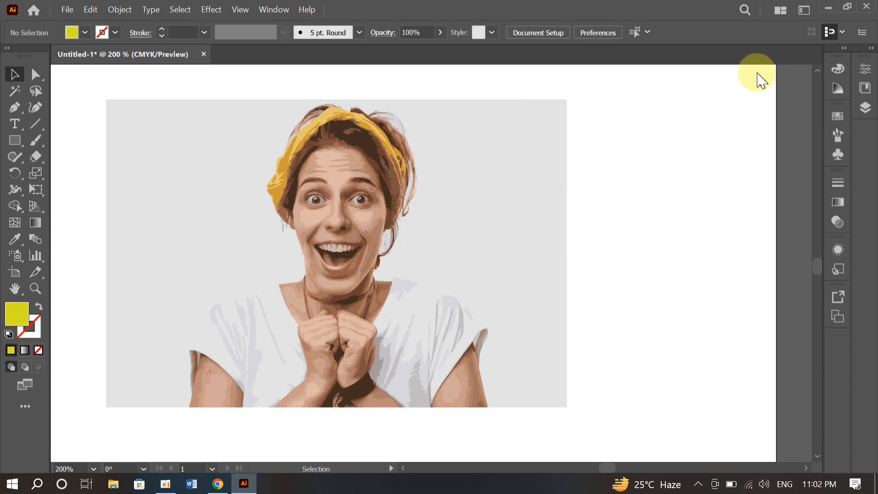
Expand the Google+ logo tracing into editable paths with the Layers list shown
key(ctrl+0)
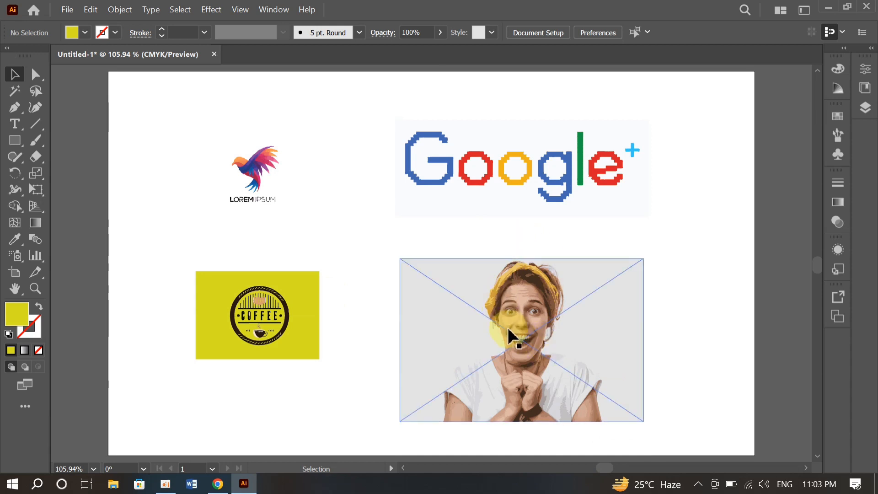
click(419, 137)
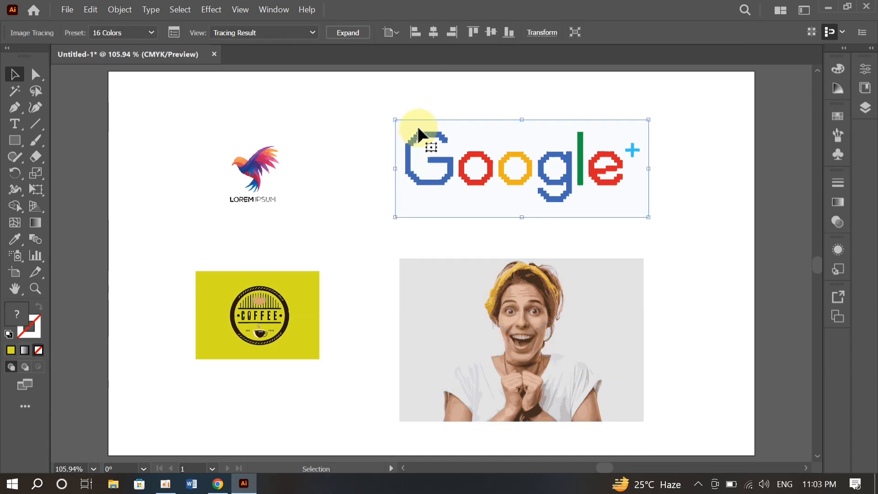
right_click(449, 156)
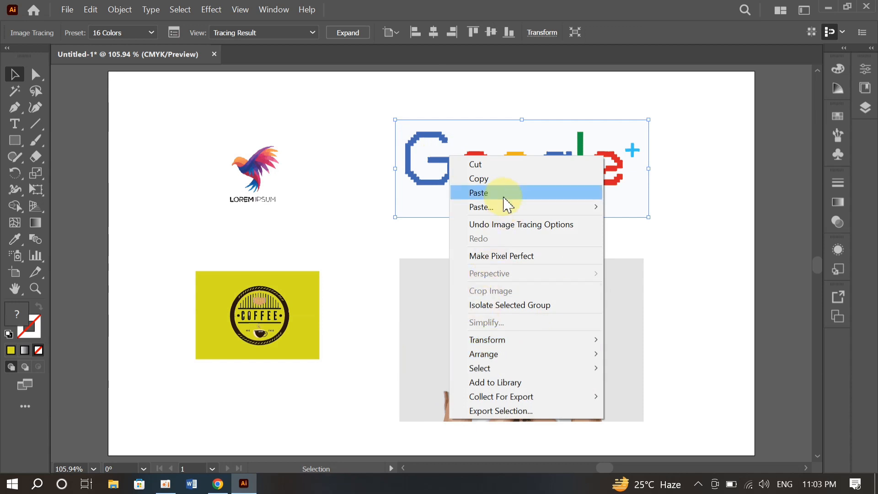
click(865, 108)
click(865, 108)
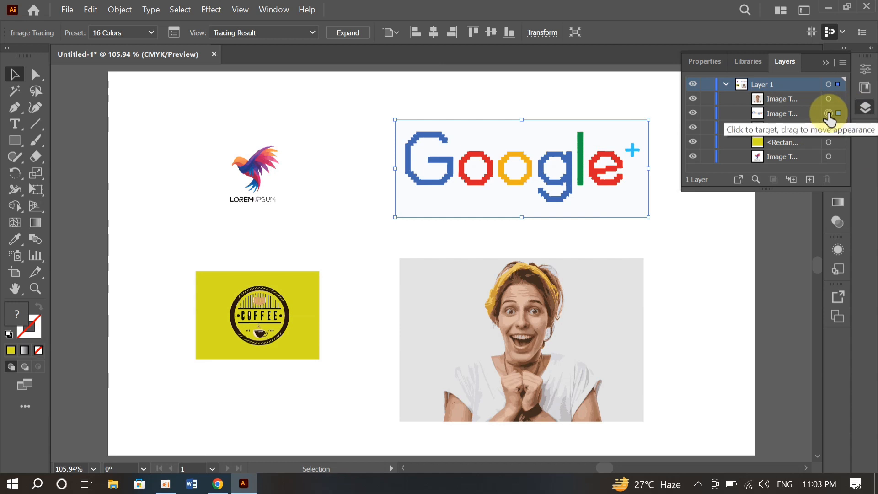
click(338, 32)
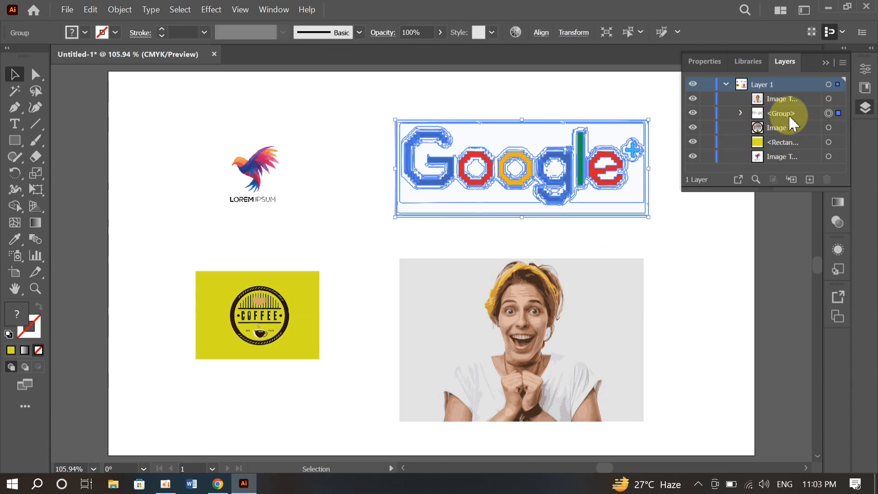
Dock the Layers panel and compare the expanded Google+ group's paths with the unexpanded coffee logo tracing
click(740, 113)
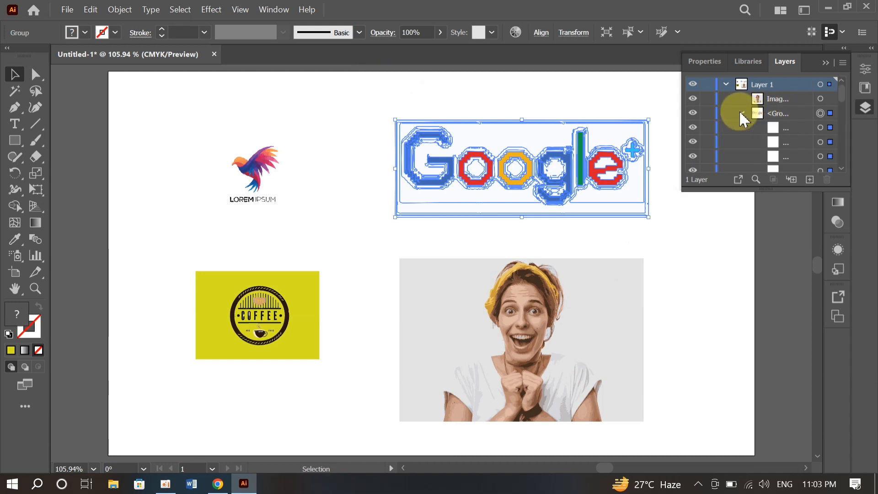
drag(809, 65, 864, 61)
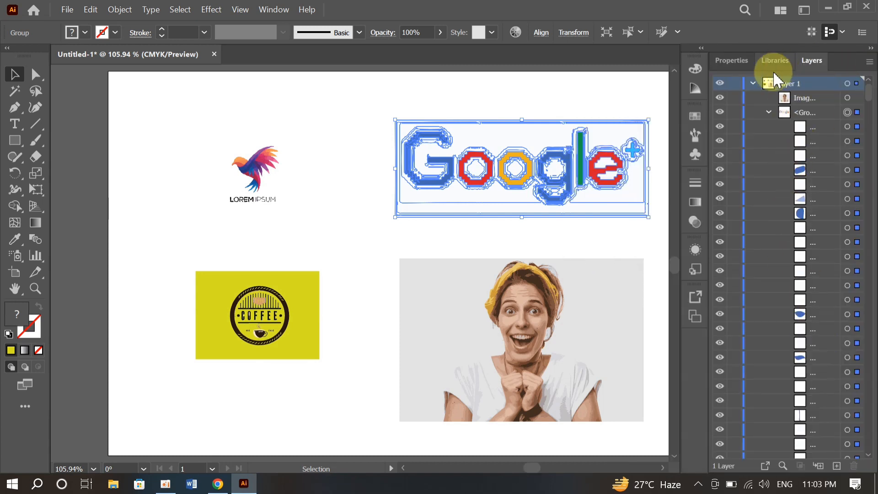
click(769, 111)
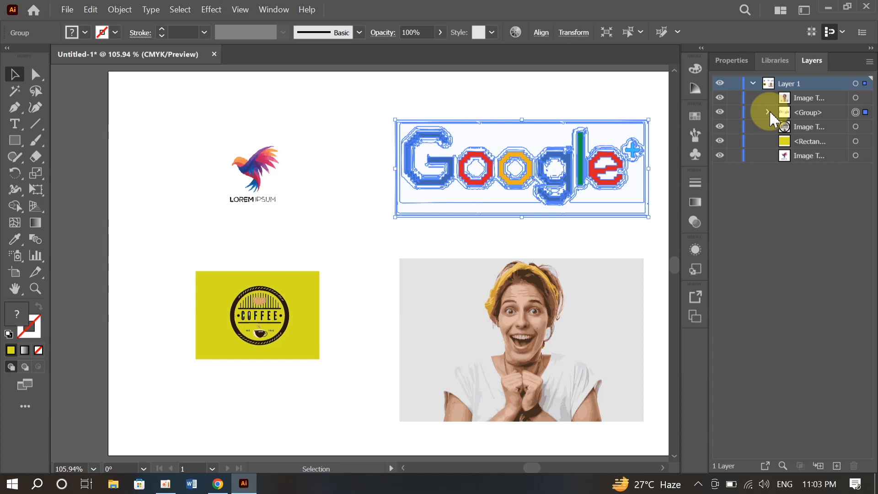
click(855, 127)
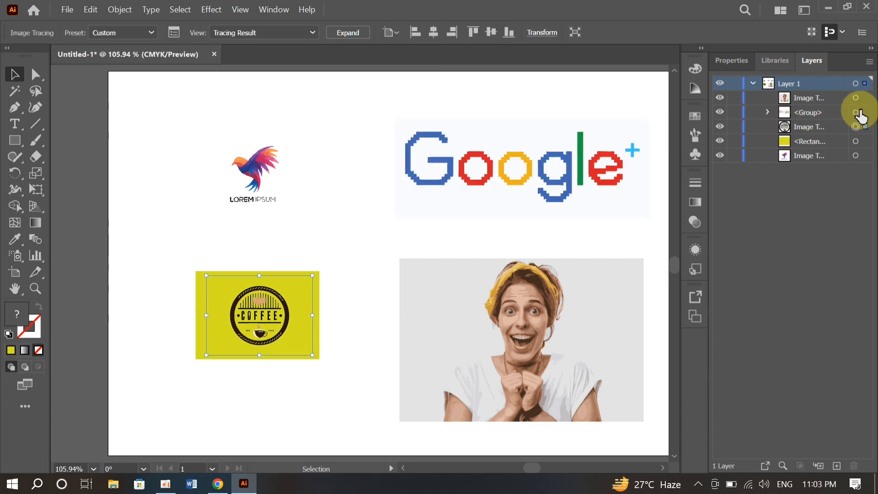
Ungroup the expanded Google+ tracing into separate paths and deselect it
click(856, 112)
click(767, 112)
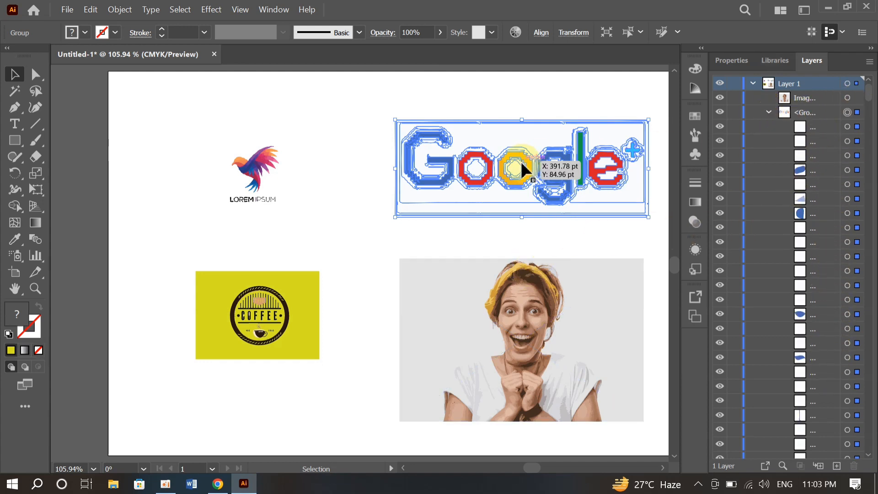
right_click(487, 173)
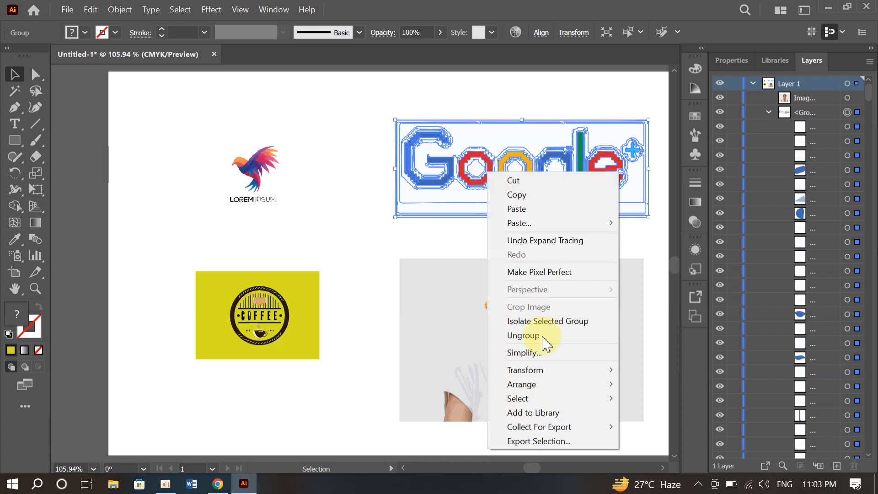
click(525, 335)
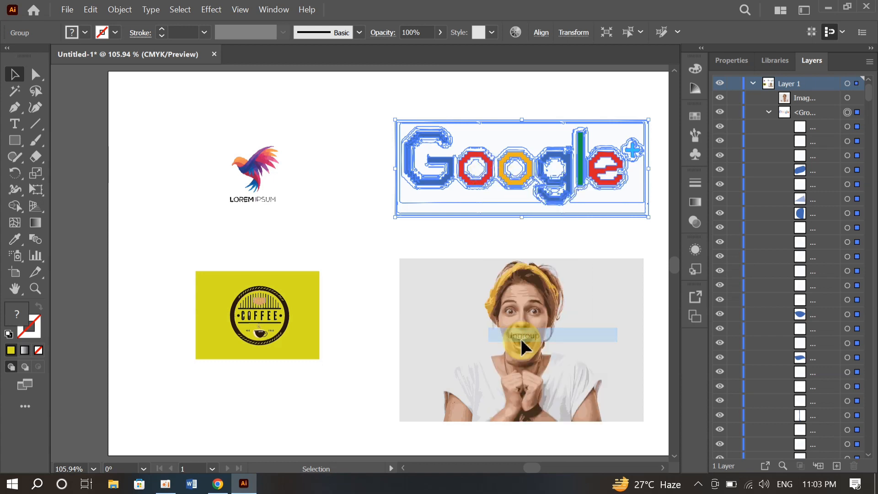
click(383, 124)
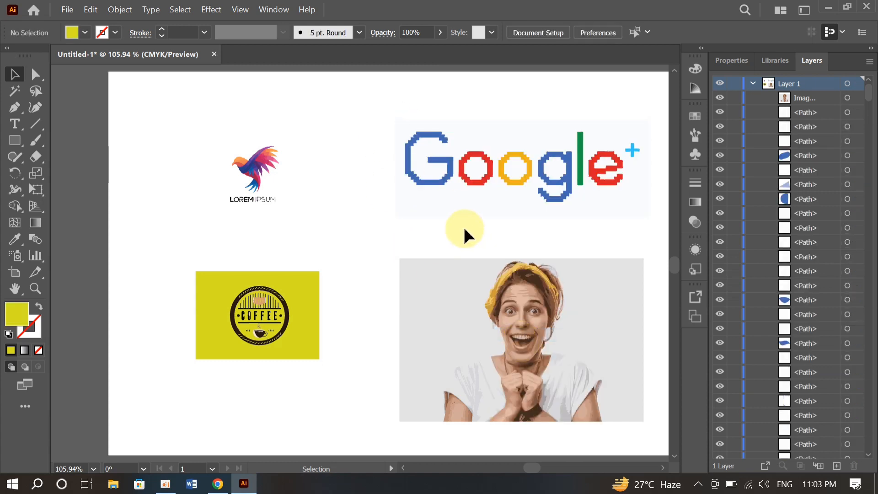
Delete the pale background pieces behind and around the Google+ letters, including the strips along the logo's upper edge
click(467, 202)
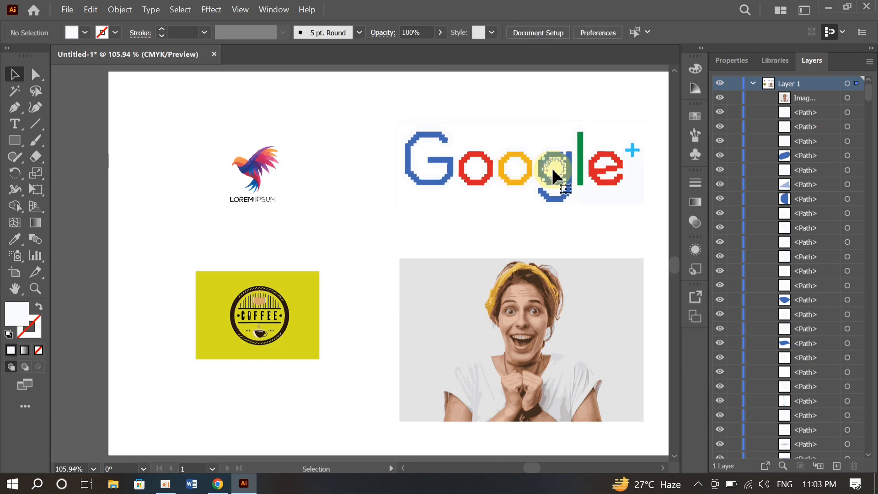
drag(552, 169, 522, 151)
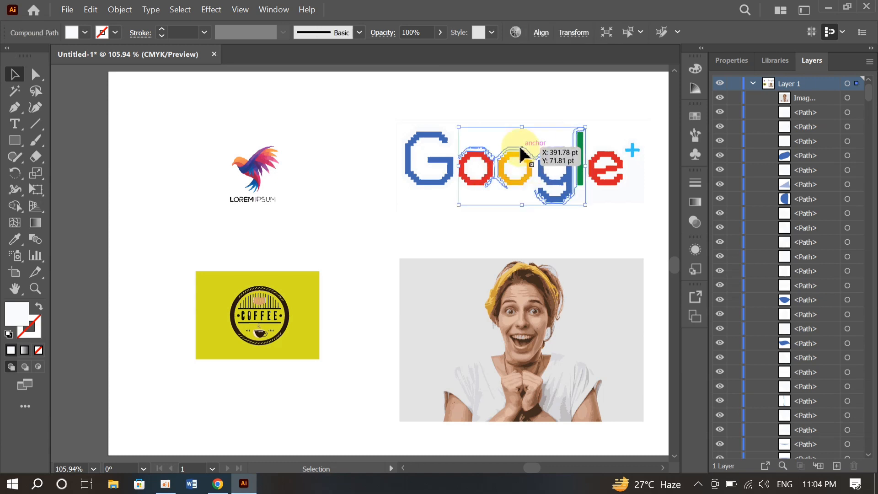
key(Delete)
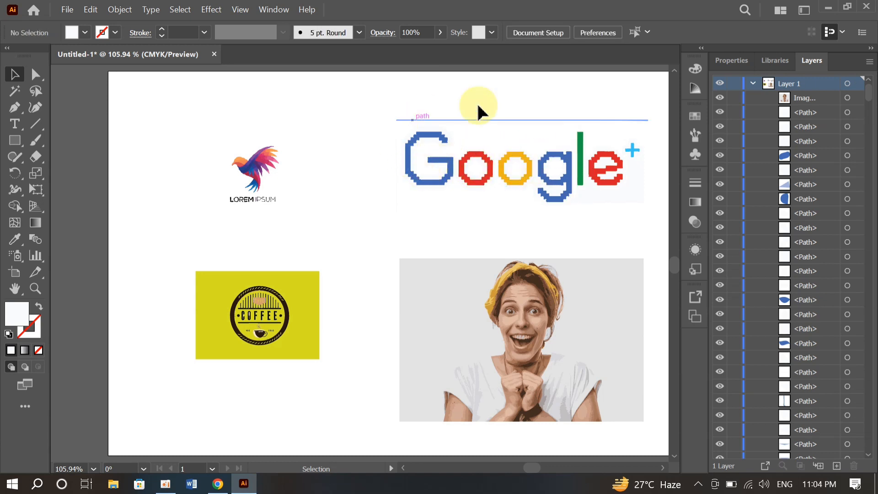
click(626, 196)
key(Delete)
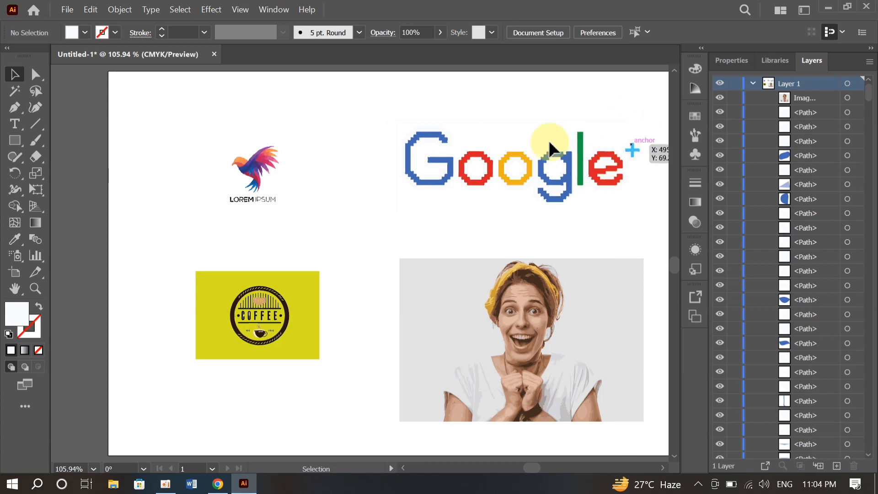
drag(473, 97, 572, 142)
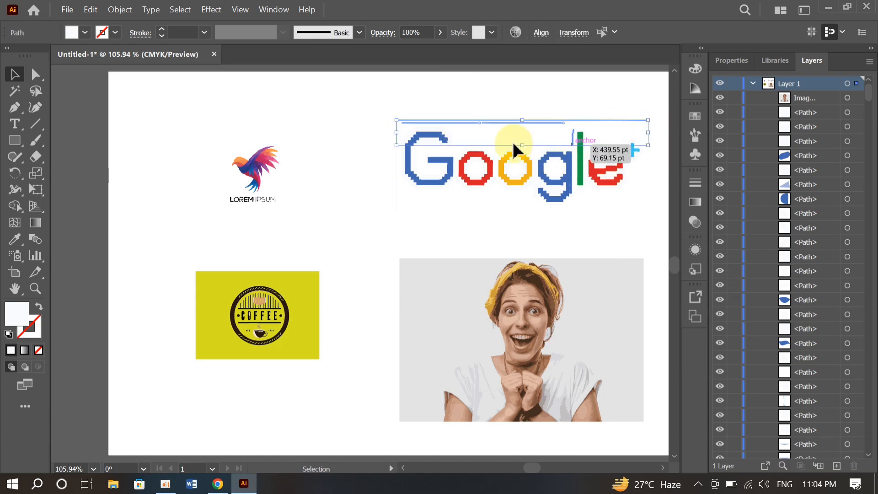
key(Delete)
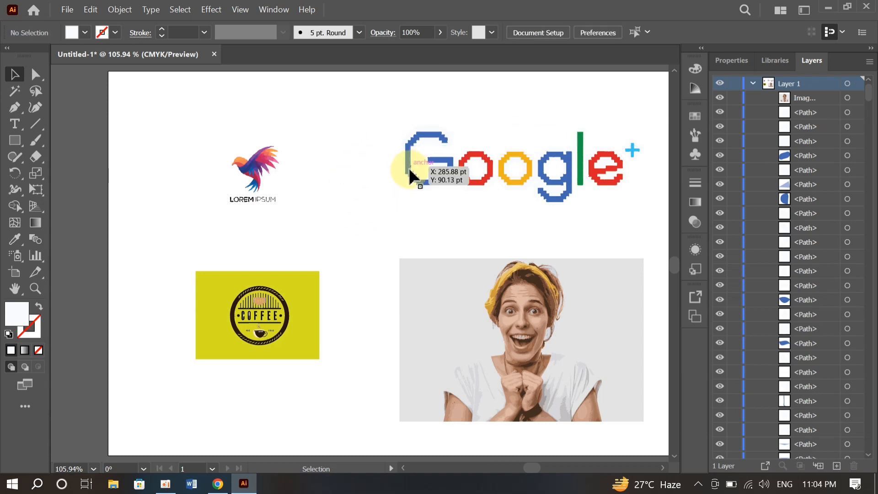
drag(377, 179, 413, 200)
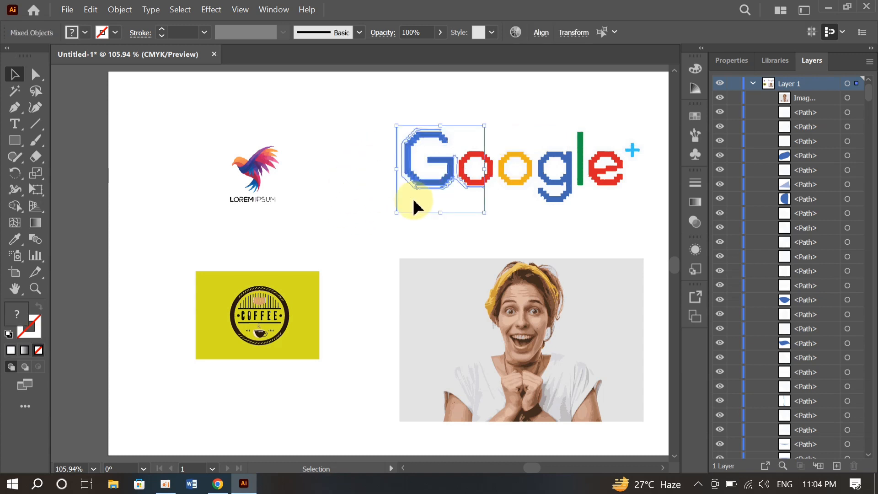
key(Delete)
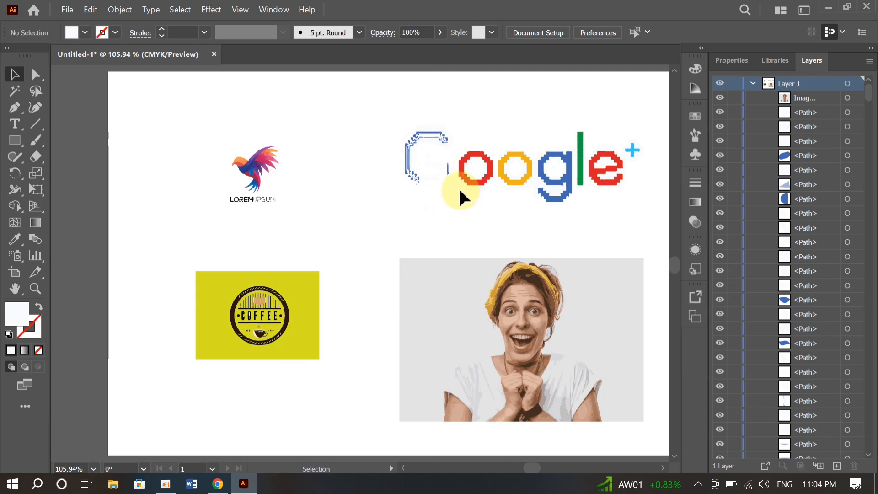
key(ctrl+z)
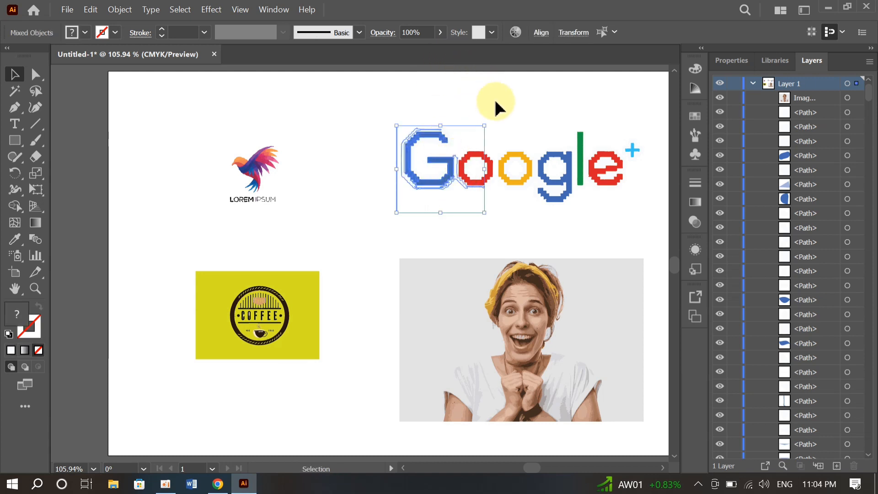
Delete the leftover background pieces around and inside the letter G without removing its blue shapes
click(439, 193)
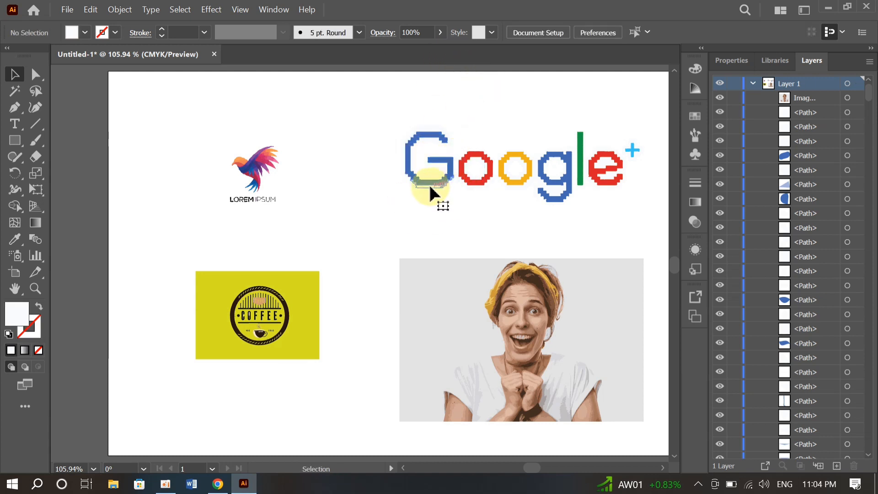
click(401, 156)
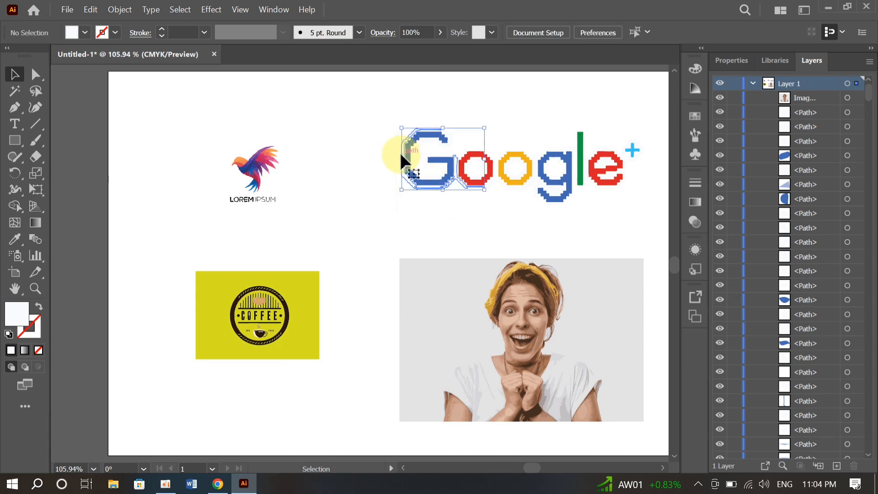
click(511, 216)
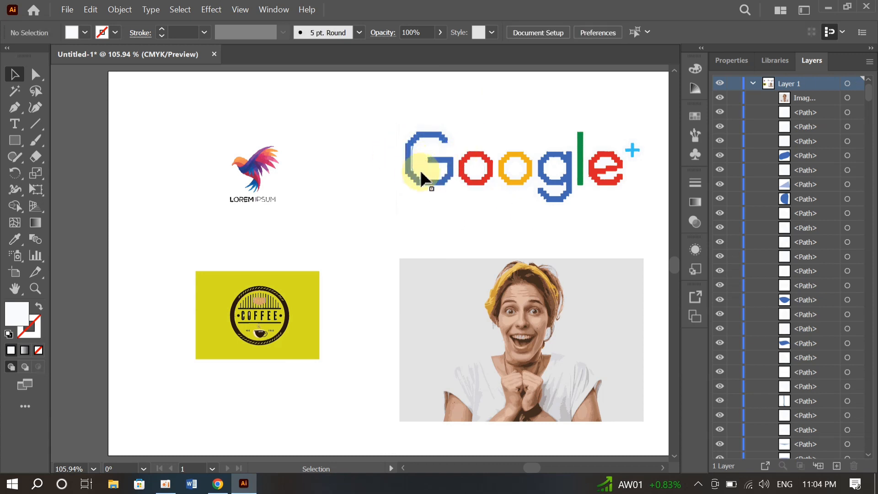
click(465, 174)
click(466, 171)
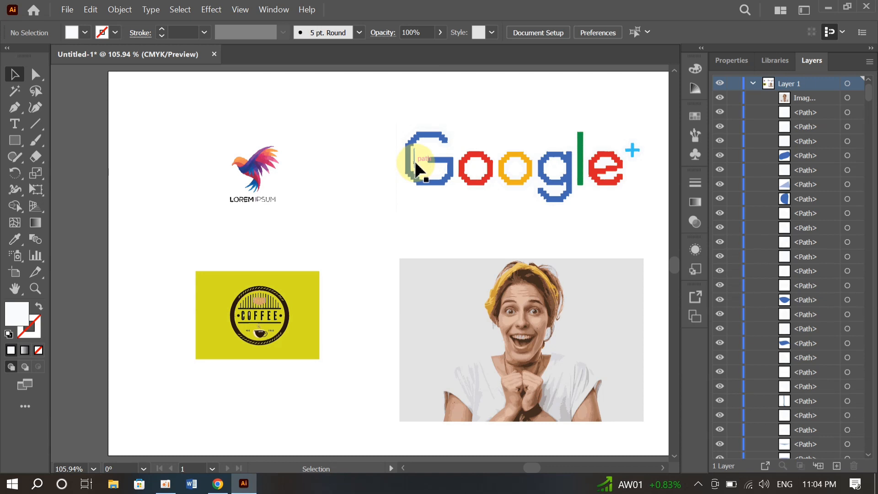
key(Delete)
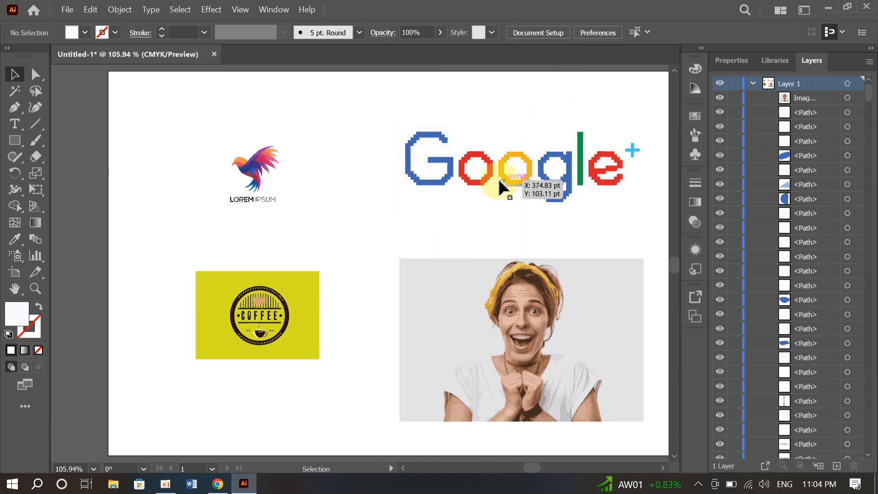
Recolor the red first "o" of the Google+ logo with the Eyedropper, trying several artwork colors and ending on grey from the portrait's shirt
drag(470, 127, 485, 168)
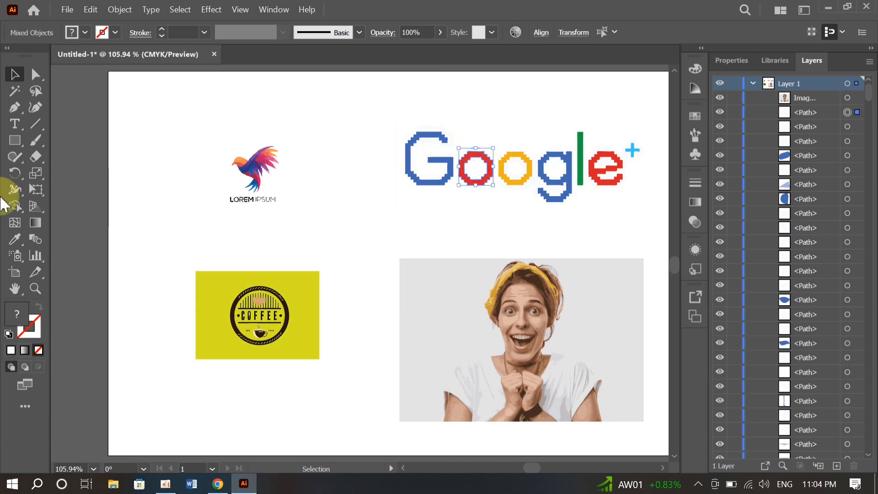
click(15, 240)
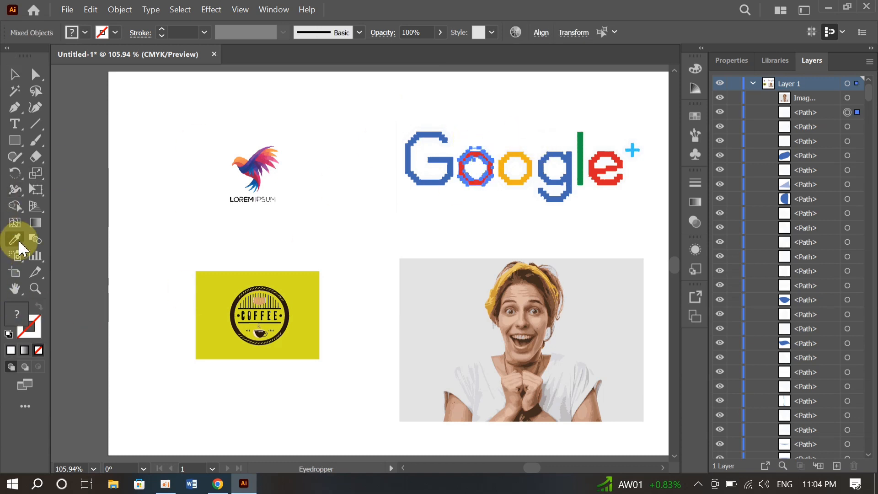
click(517, 290)
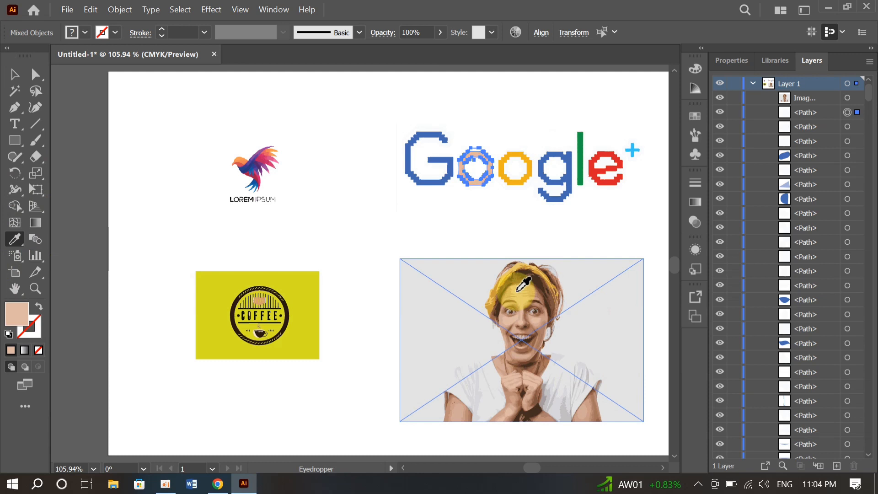
click(276, 154)
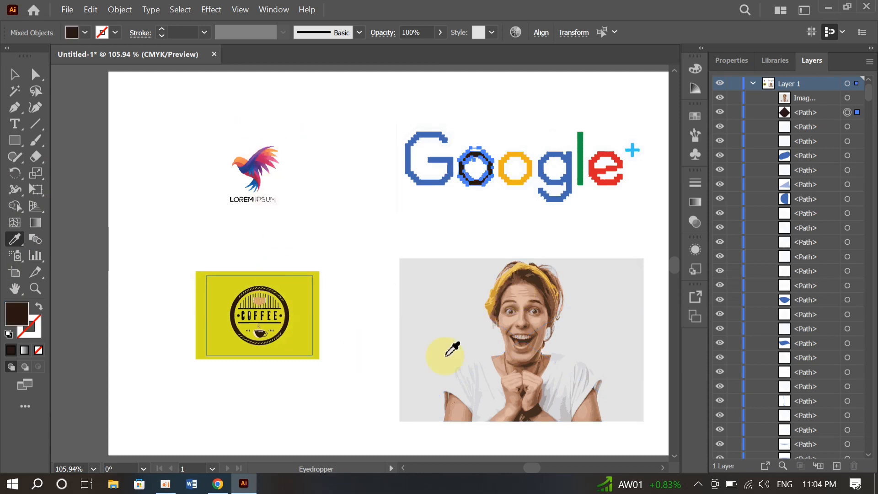
click(506, 351)
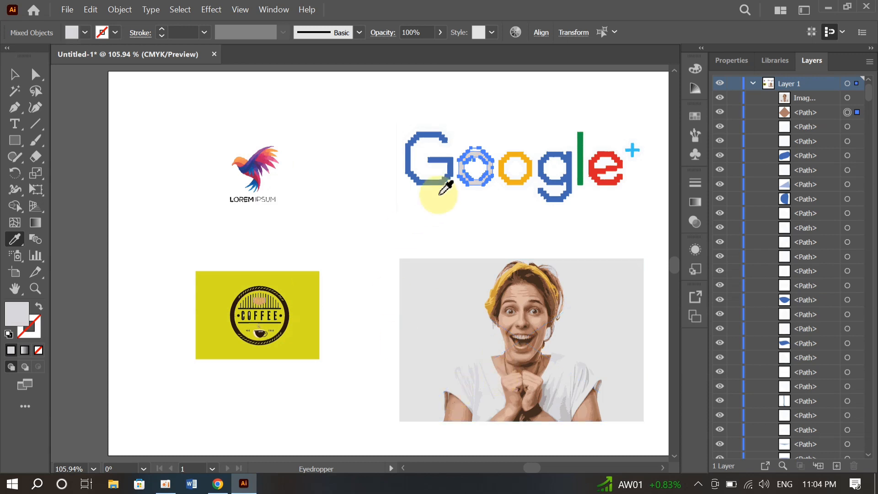
click(456, 268)
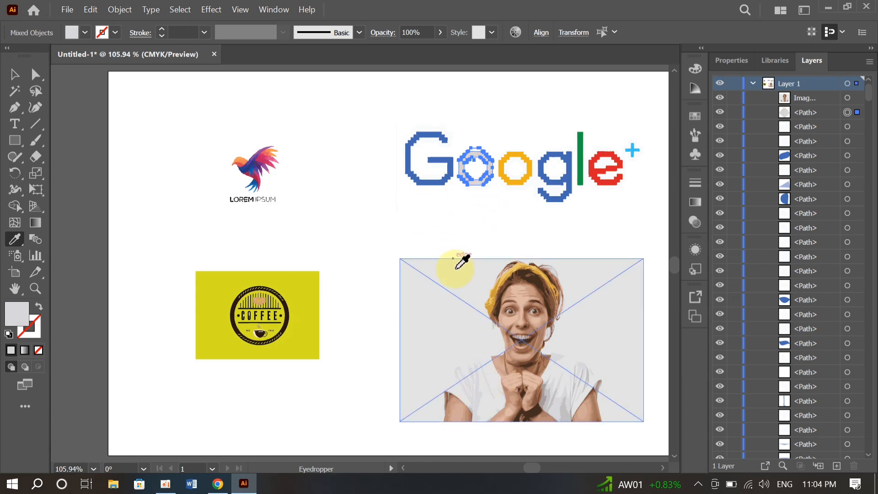
click(534, 391)
click(567, 398)
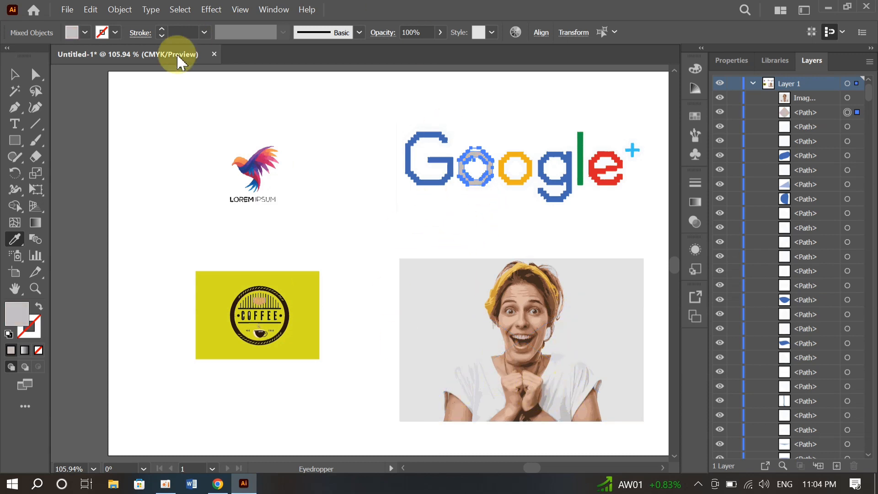
click(15, 74)
click(395, 130)
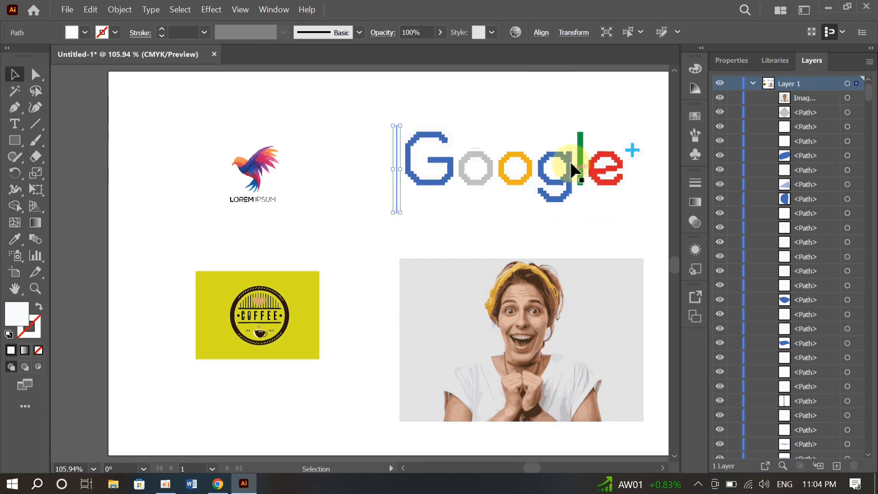
click(344, 165)
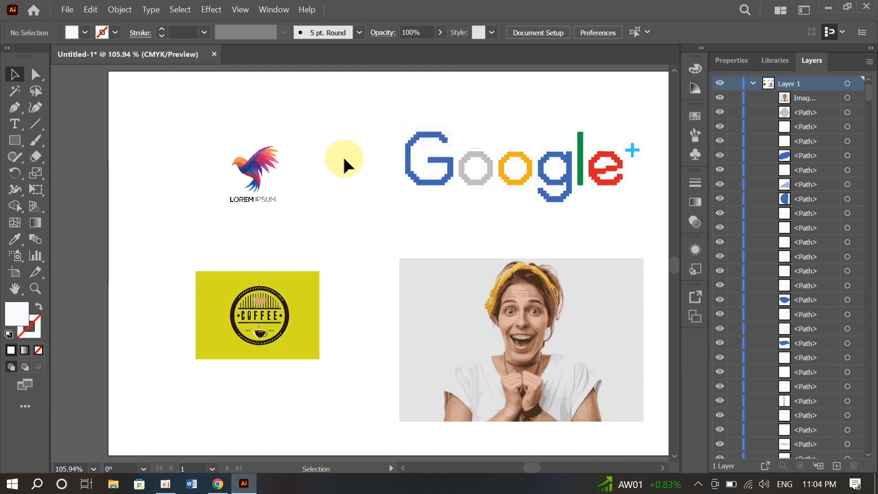
scroll(578, 216, right, 3)
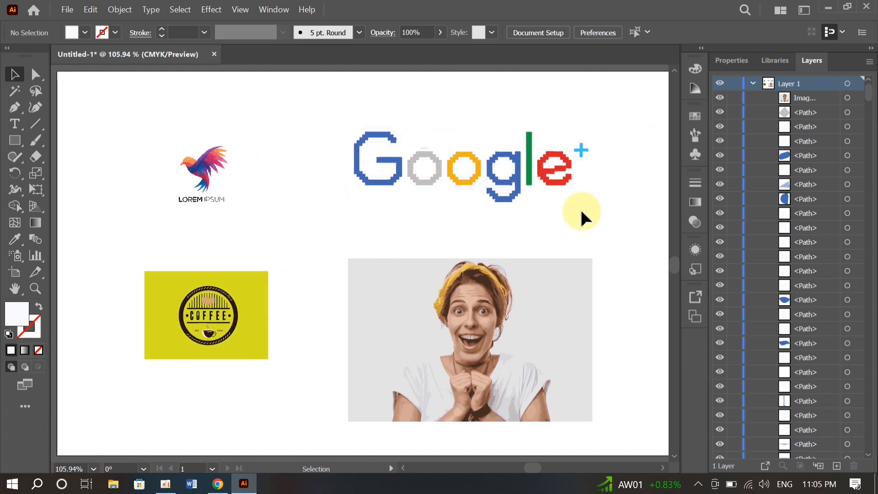